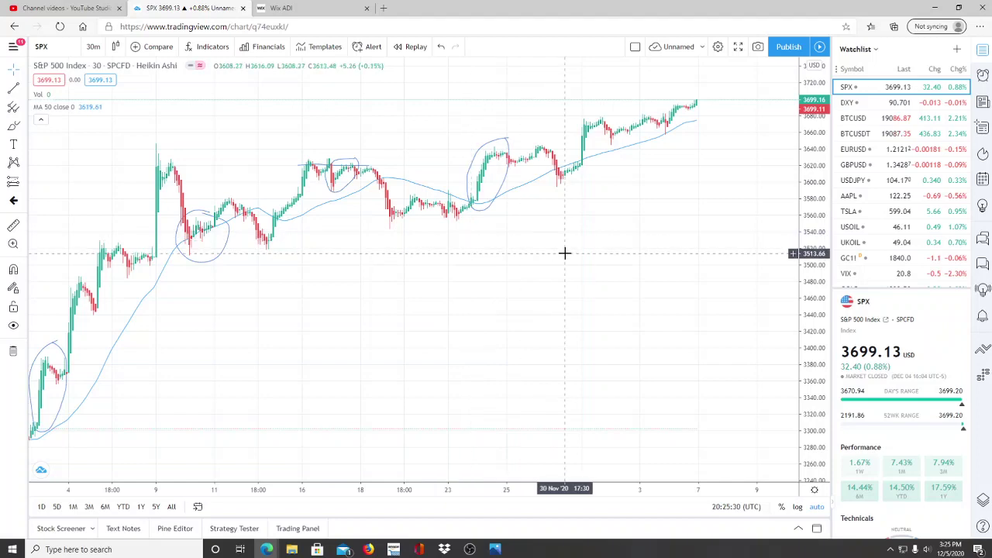
# - Switch to Wix ADI and scroll the Invest42morrow home page preview down and back up
pyautogui.click(325, 7)
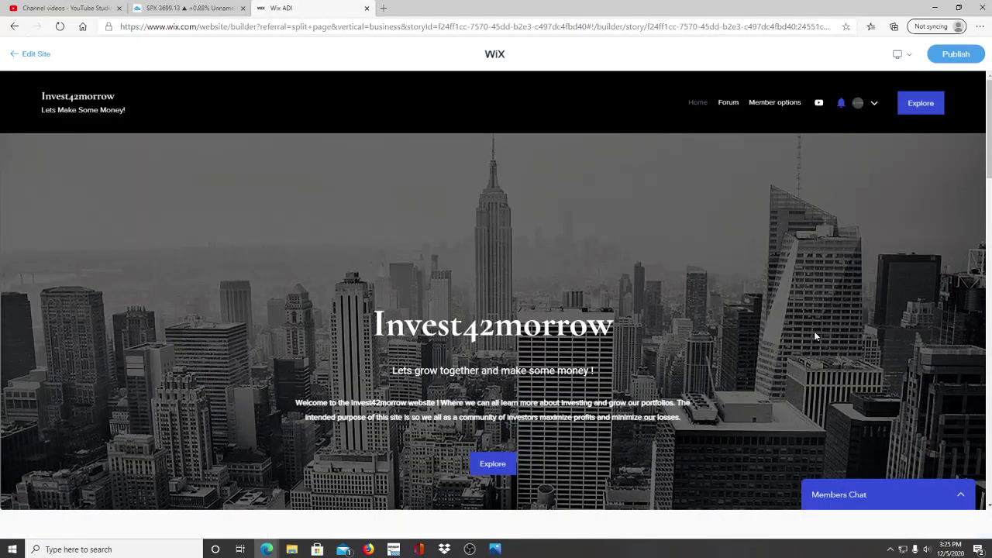
pyautogui.scroll(-1, 813, 326)
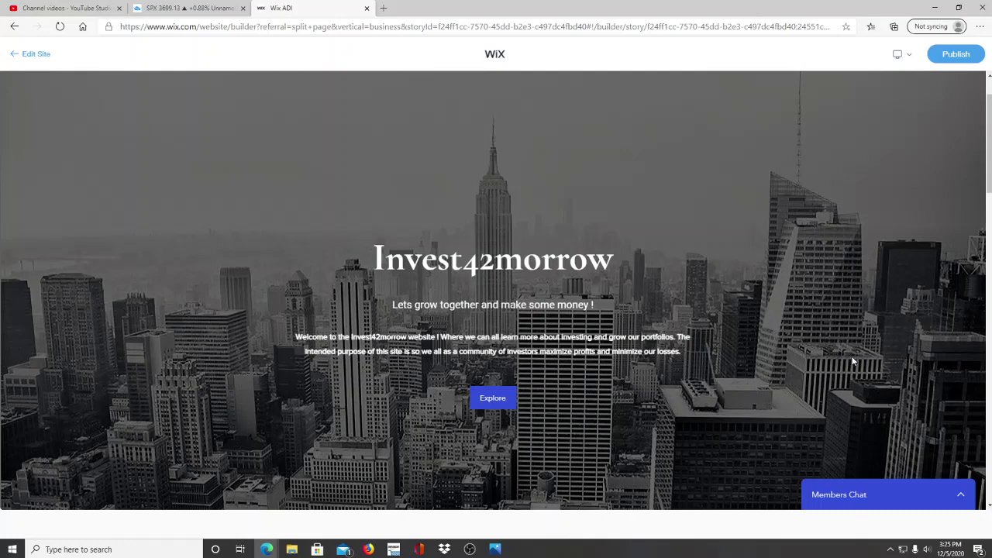
pyautogui.scroll(-8, 853, 361)
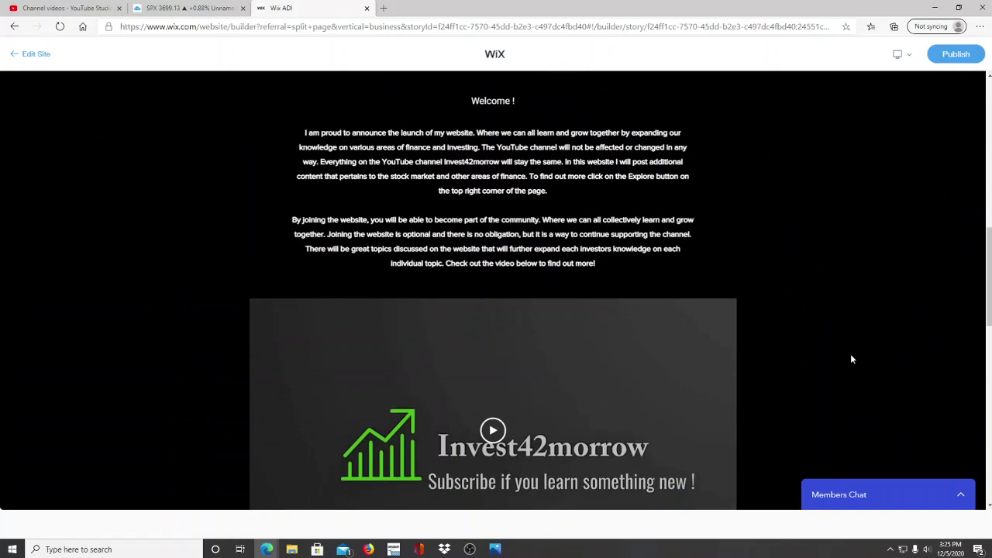
pyautogui.scroll(-1, 850, 359)
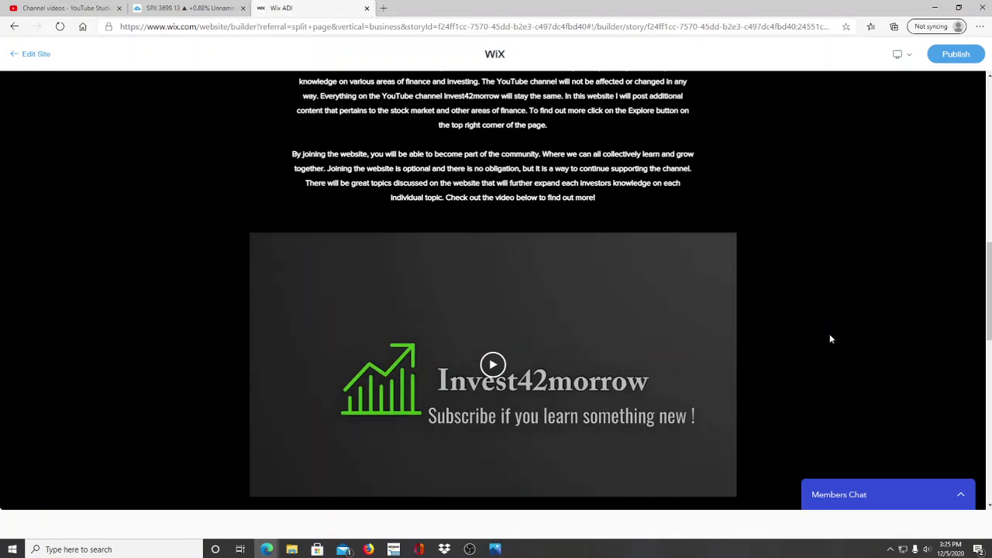
pyautogui.scroll(10, 815, 337)
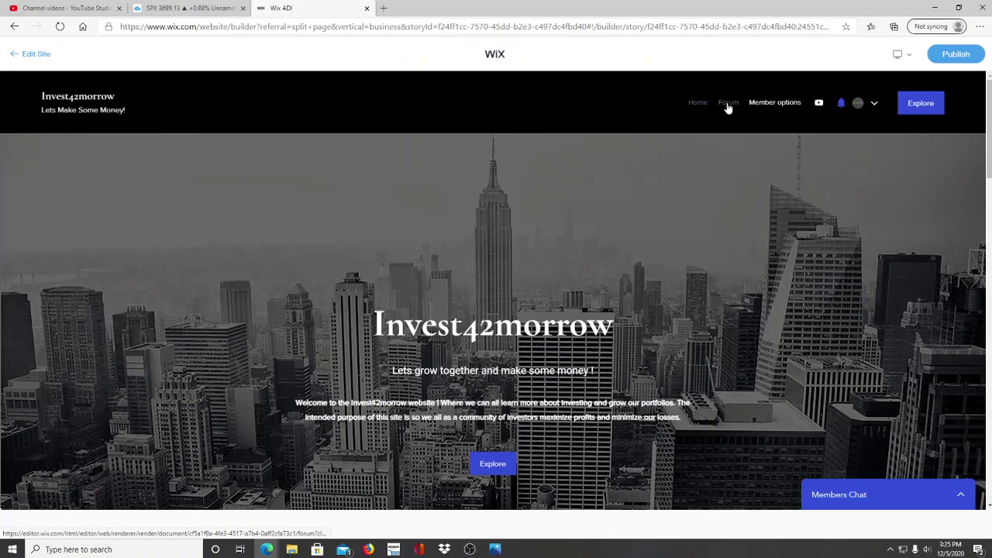
# - Open the Members Forum and browse its Stock Picks, How to Manage the intangible and Quick Trades cards
pyautogui.click(729, 104)
pyautogui.scroll(-2, 779, 339)
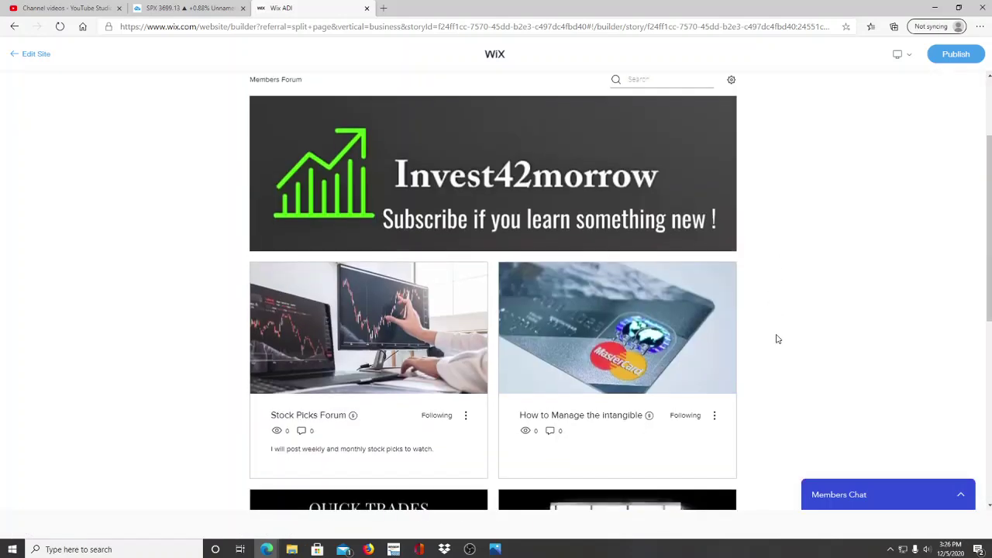
pyautogui.scroll(-1, 778, 338)
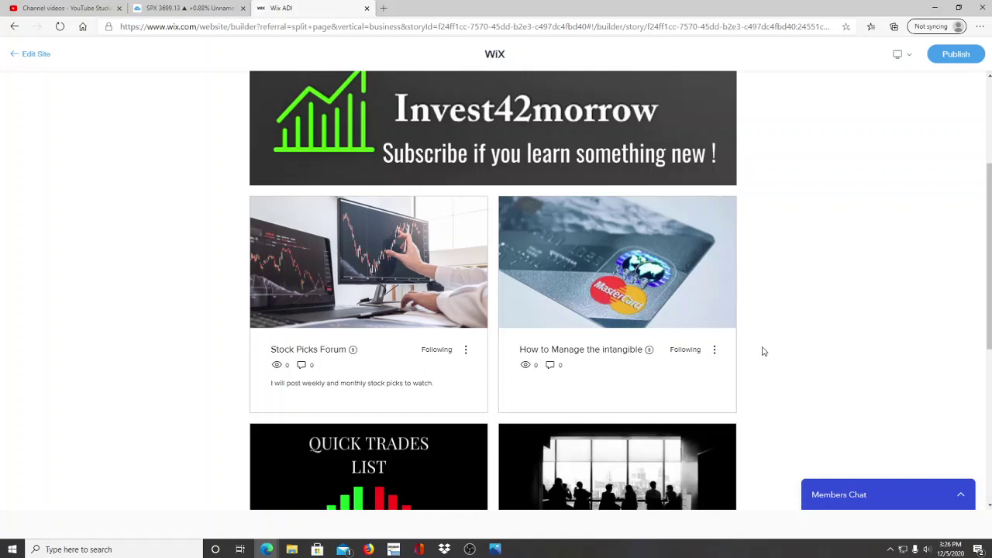
pyautogui.scroll(-1, 802, 298)
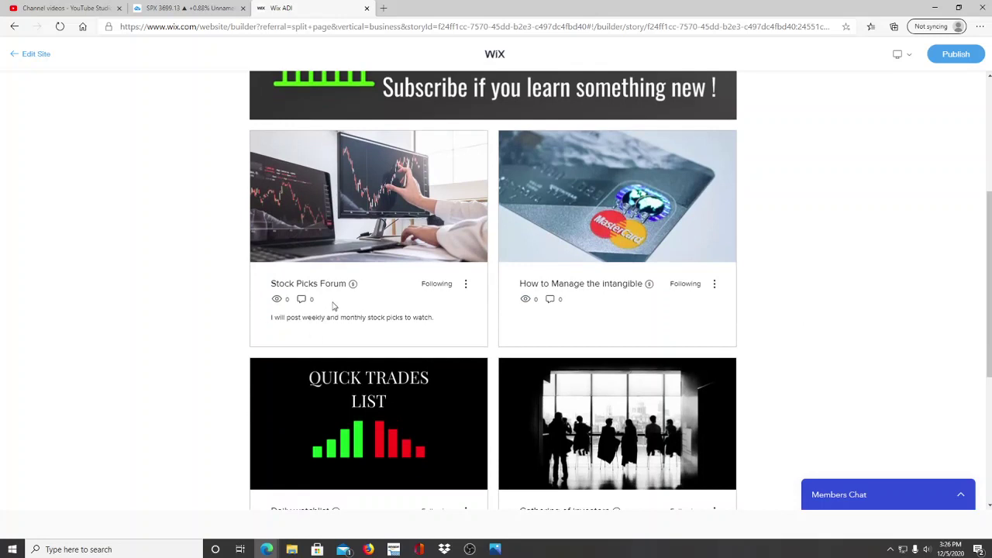
pyautogui.scroll(-2, 404, 337)
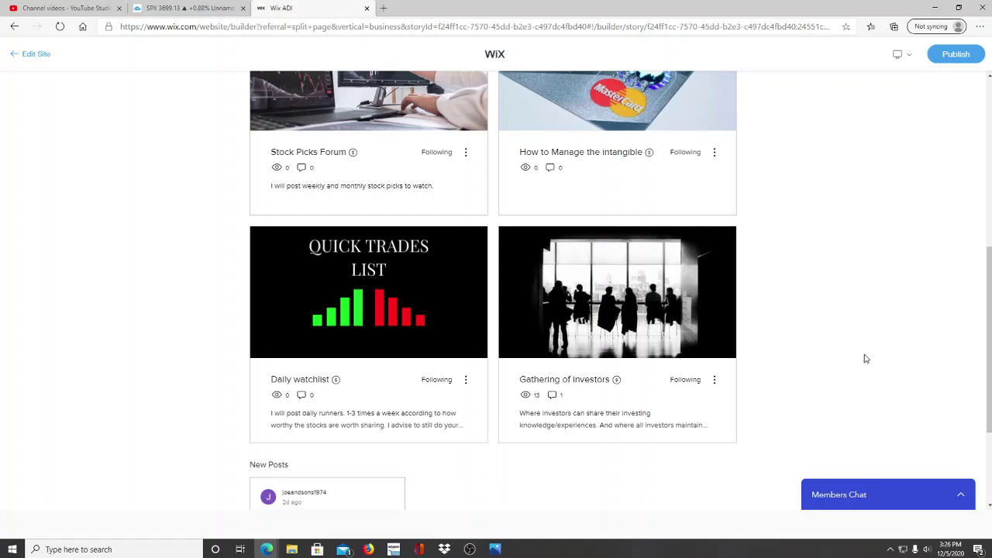
pyautogui.scroll(1, 852, 360)
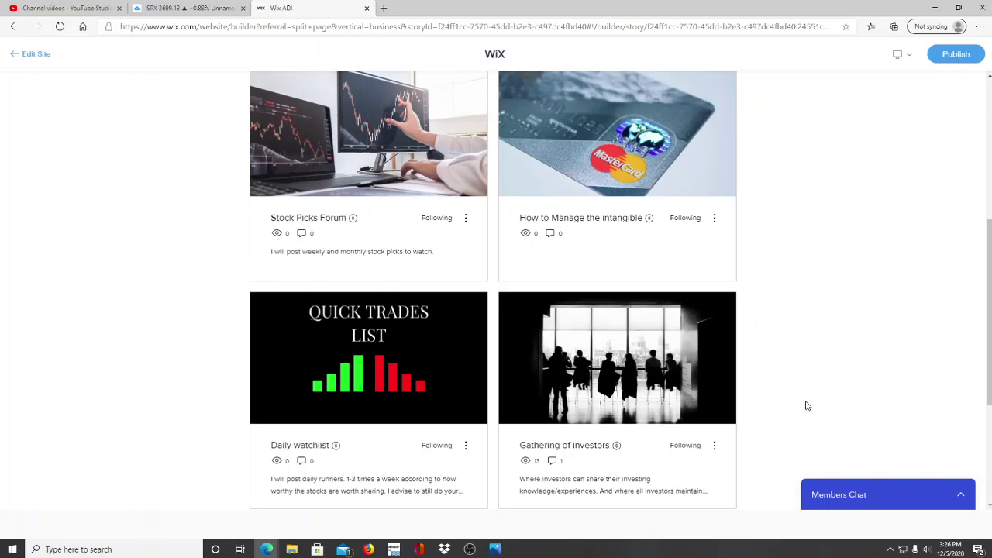
pyautogui.scroll(2, 802, 412)
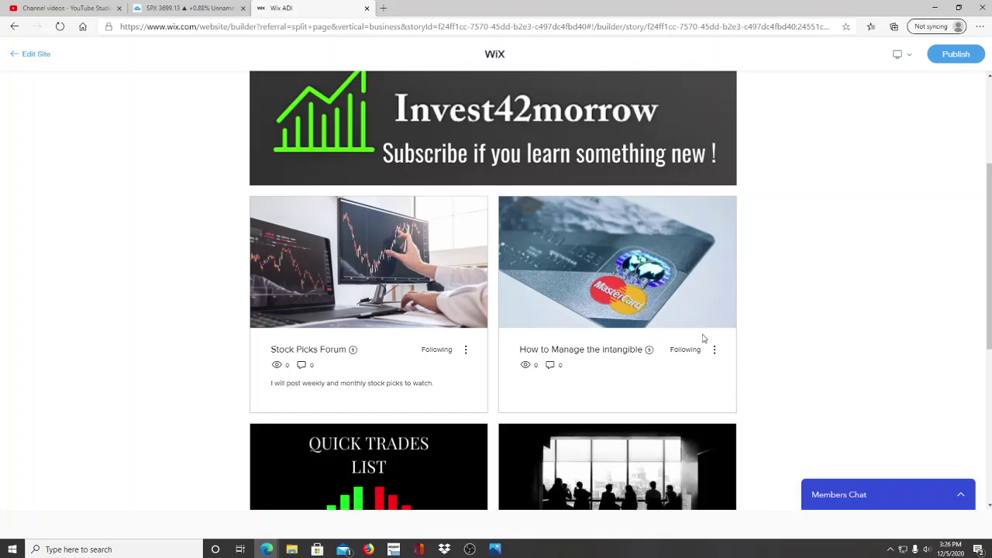
pyautogui.scroll(-3, 705, 339)
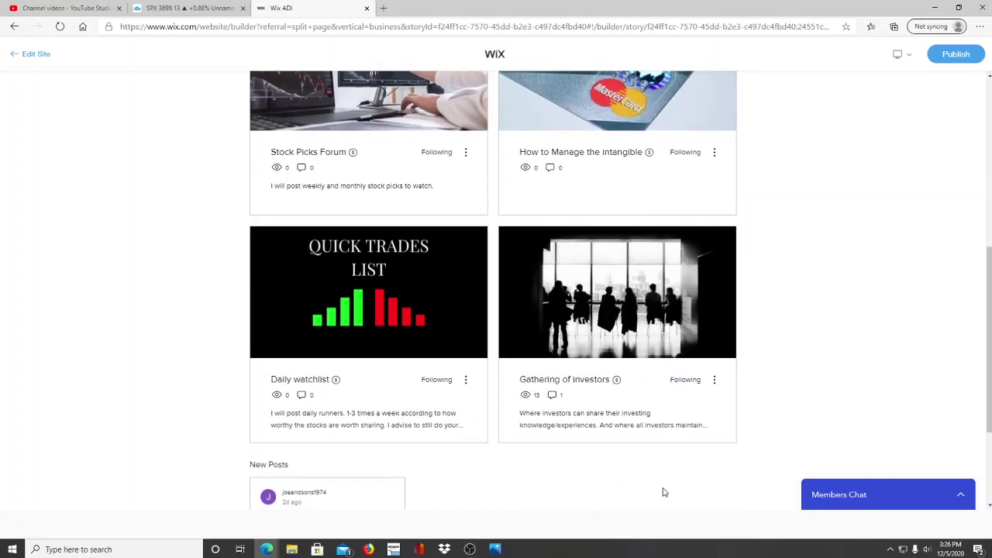
pyautogui.scroll(2, 753, 420)
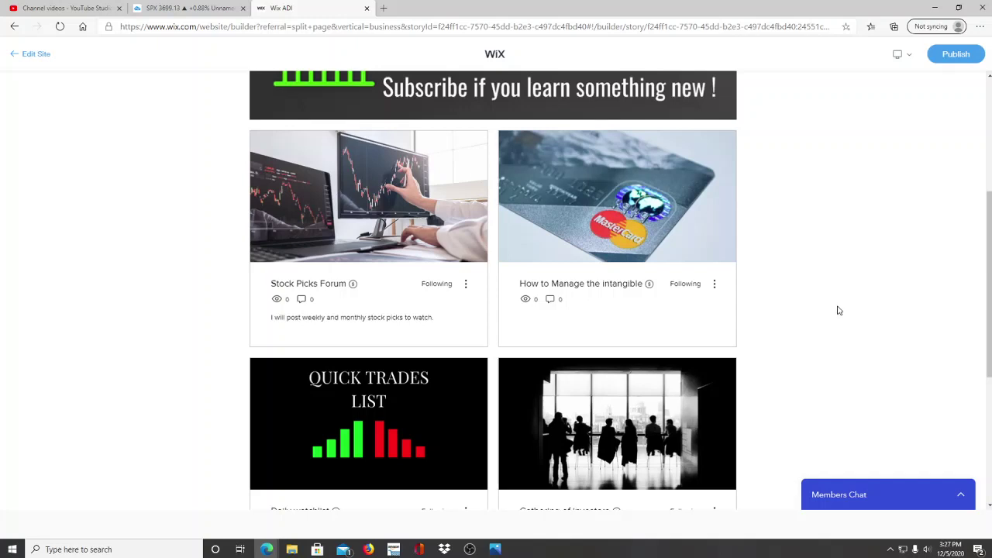
pyautogui.scroll(1, 852, 316)
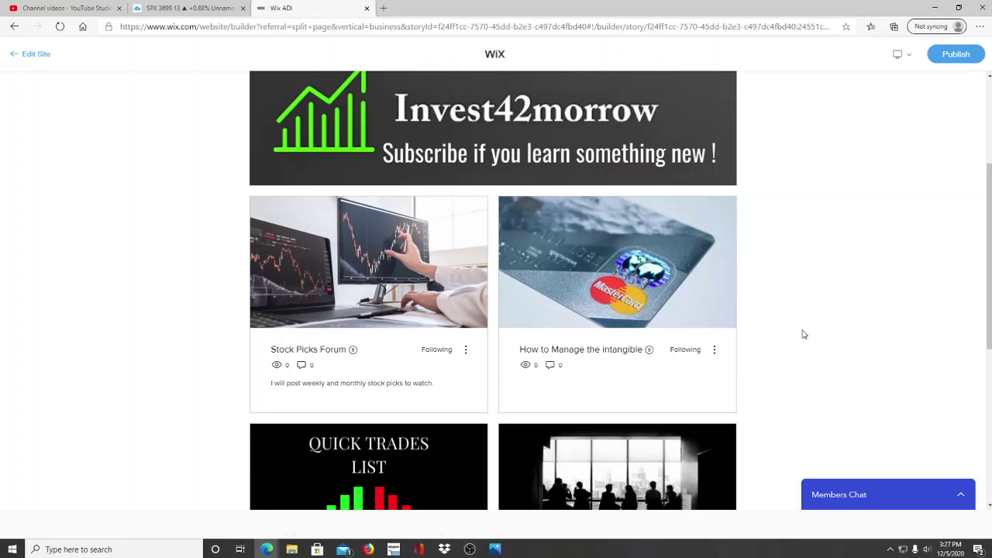
pyautogui.scroll(2, 804, 335)
pyautogui.scroll(1, 805, 339)
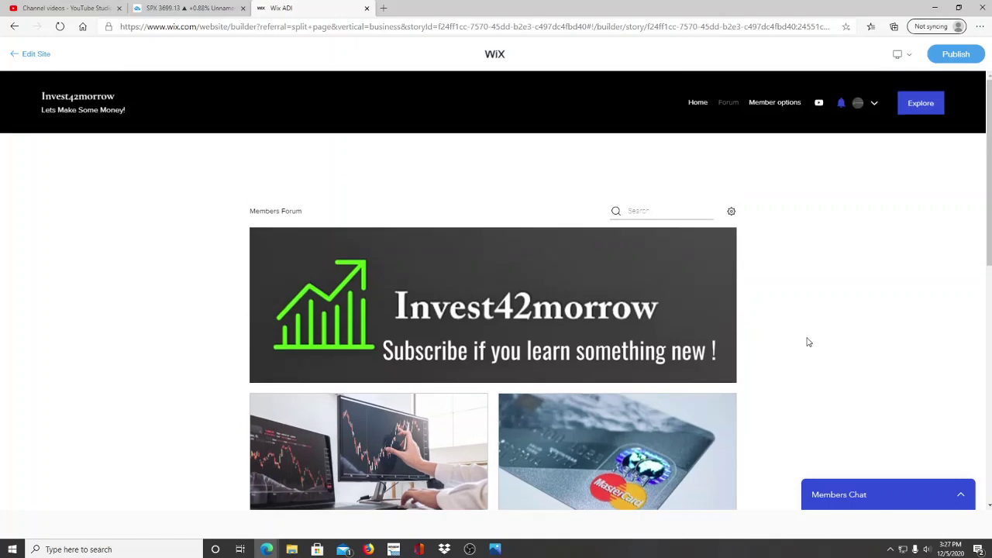
# - Browse the two Member options pricing plans, then return the preview to the Home page
pyautogui.click(773, 105)
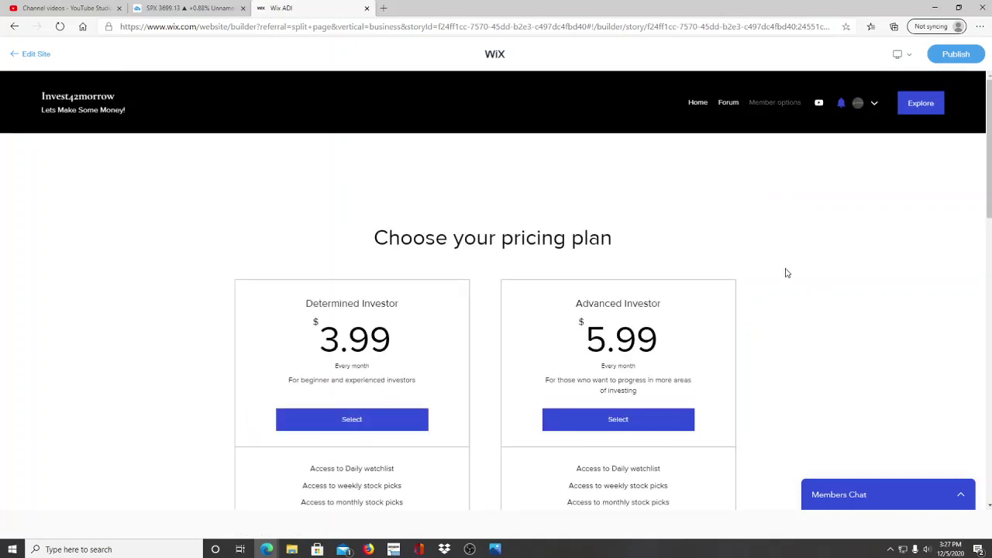
pyautogui.scroll(-1, 758, 321)
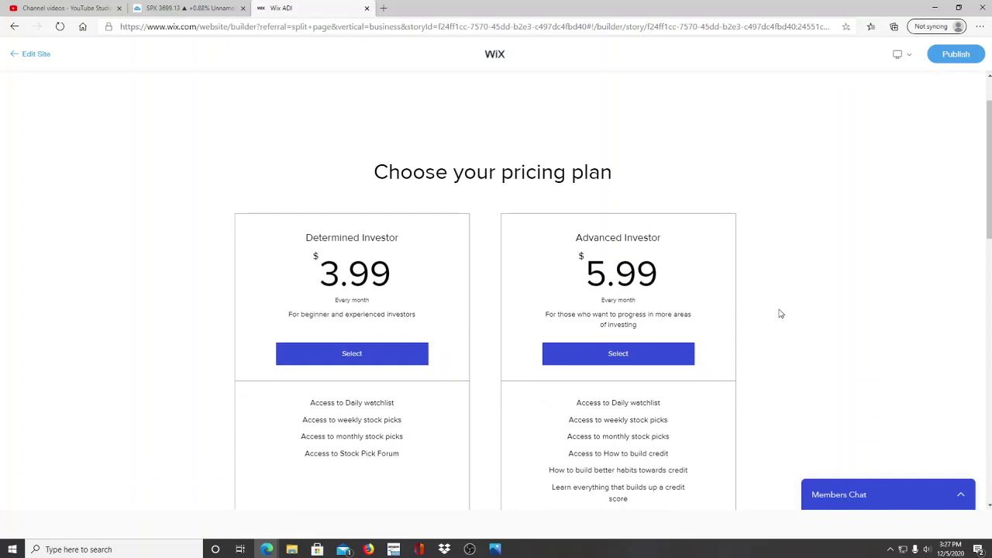
pyautogui.scroll(-2, 781, 326)
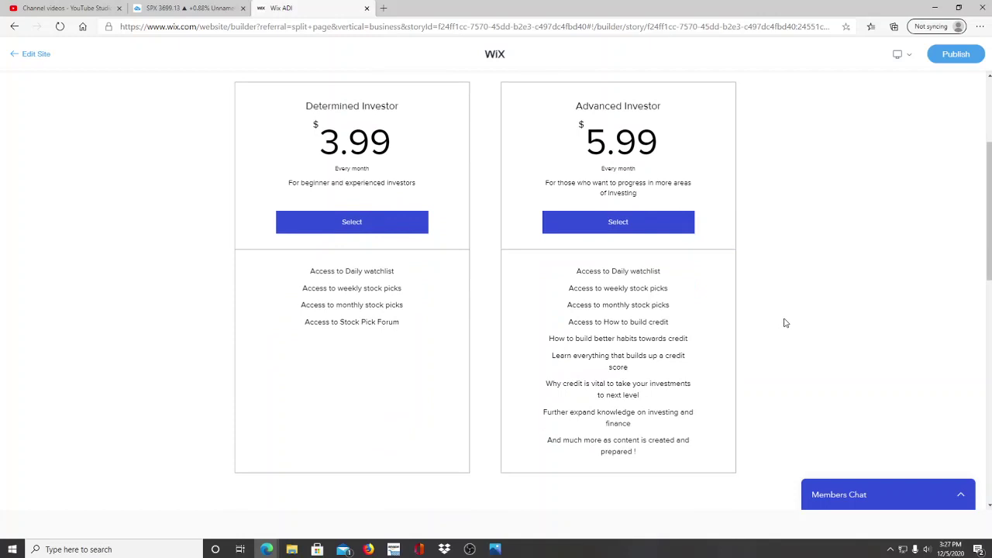
pyautogui.scroll(2, 783, 324)
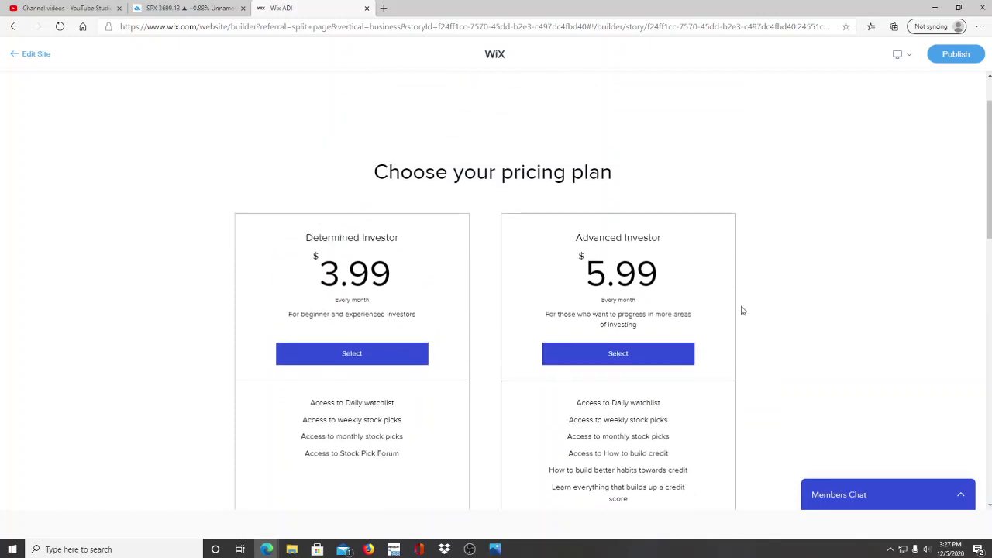
pyautogui.scroll(-1, 824, 321)
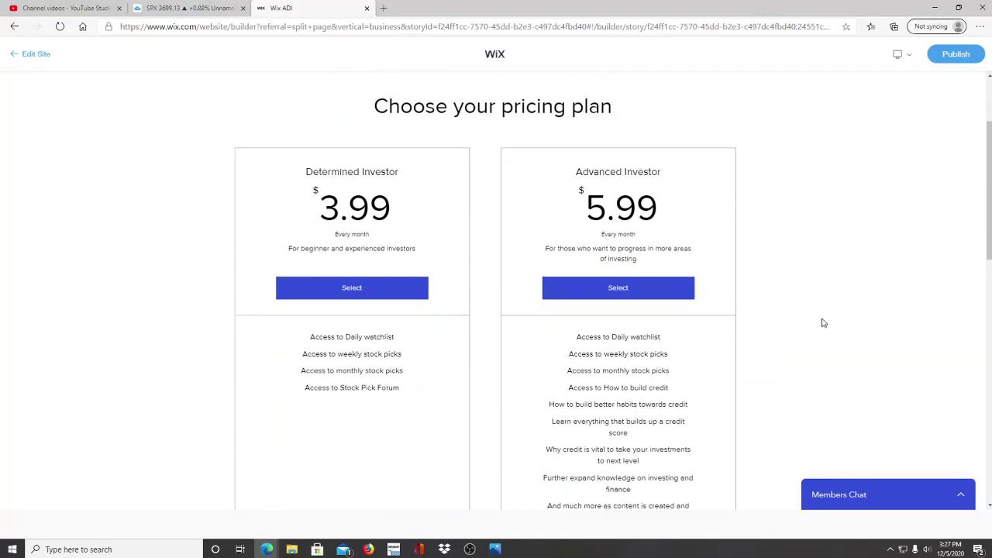
pyautogui.scroll(-1, 827, 403)
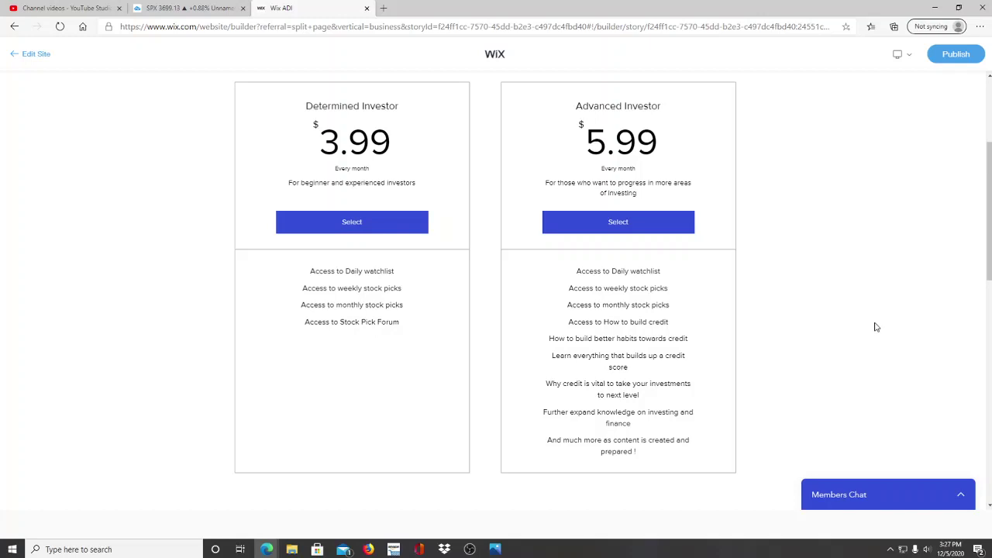
pyautogui.scroll(3, 877, 329)
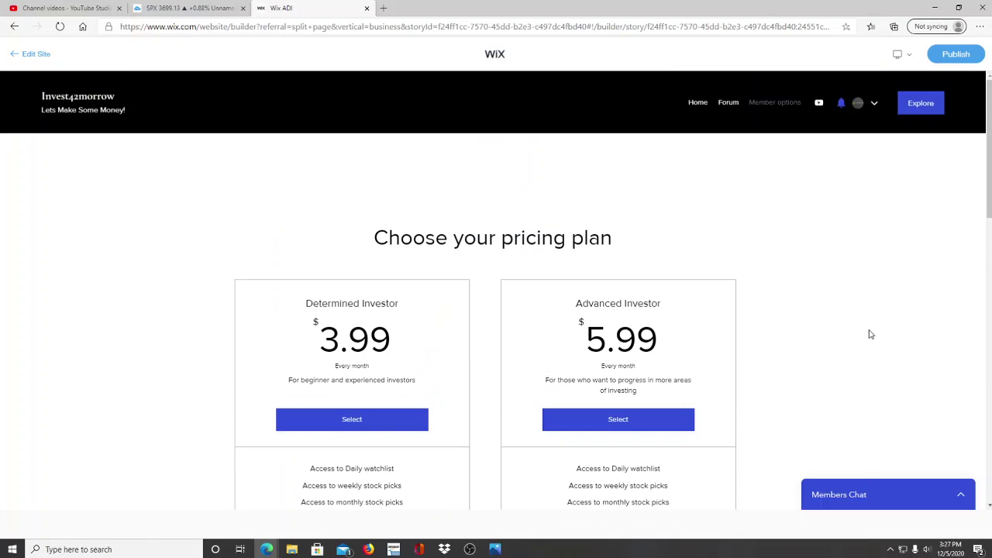
pyautogui.click(696, 103)
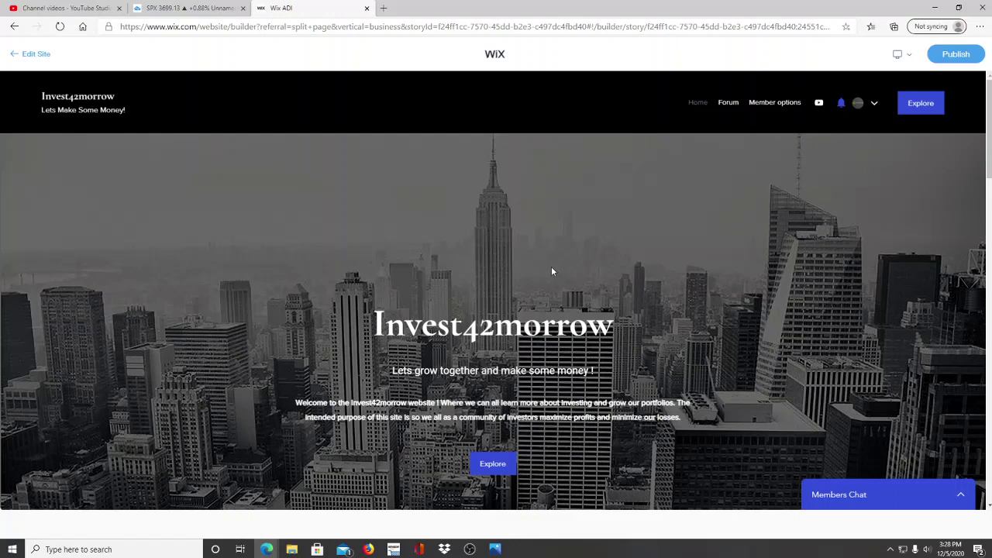
# - Return to the SPX 30m Heikin Ashi chart, dismiss the demo-account ad, and check next week's calendar dates
pyautogui.click(179, 9)
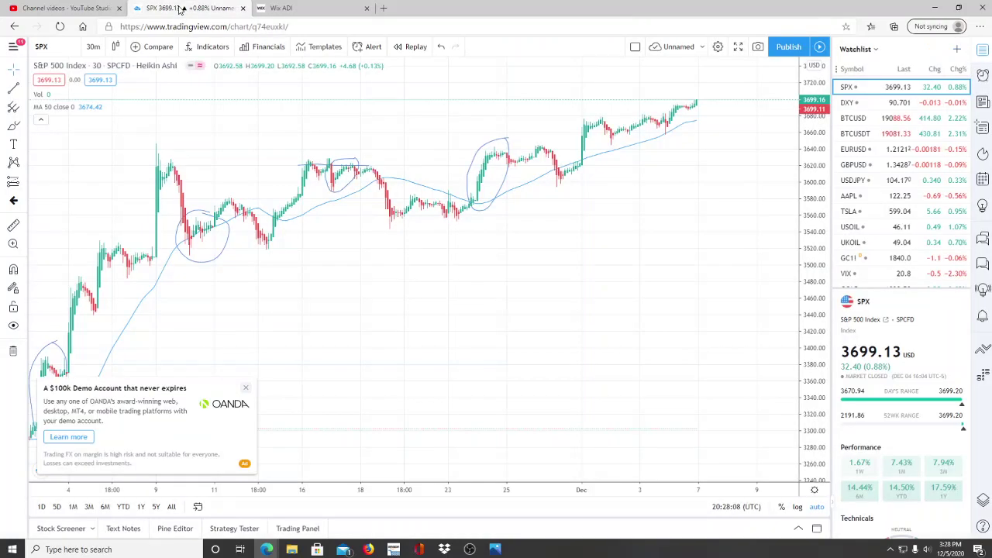
pyautogui.click(246, 390)
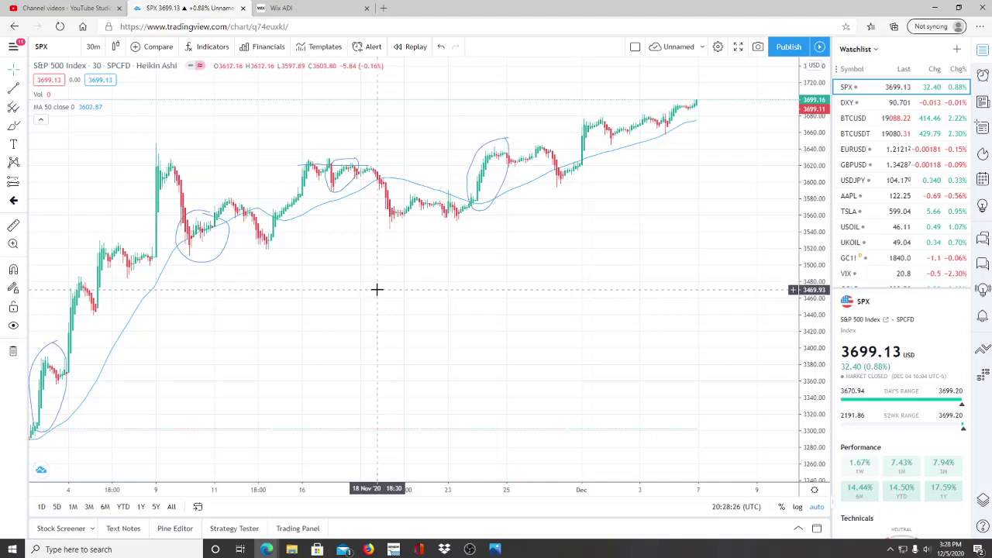
pyautogui.scroll(2, 377, 289)
pyautogui.scroll(2, 465, 279)
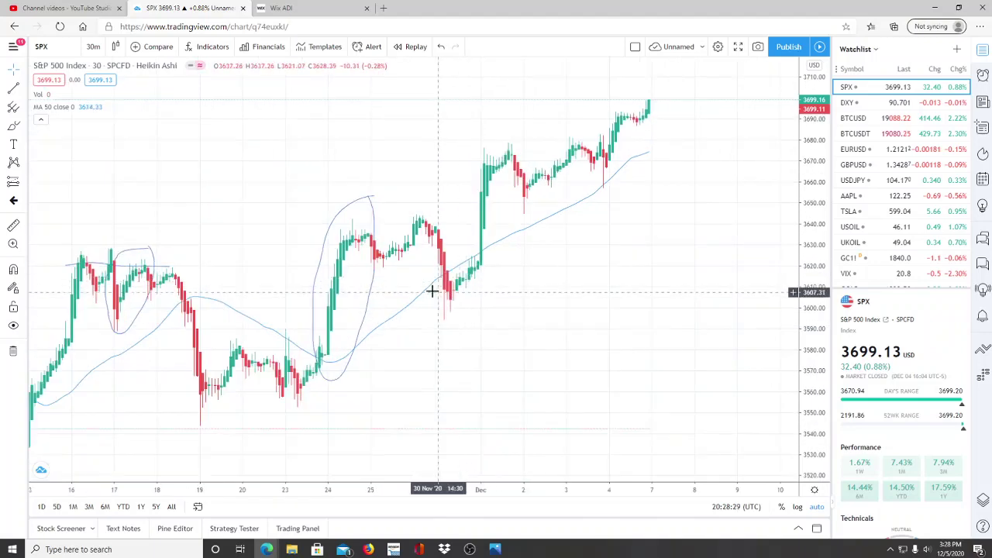
pyautogui.scroll(1, 504, 309)
pyautogui.hscroll(-5, 520, 300)
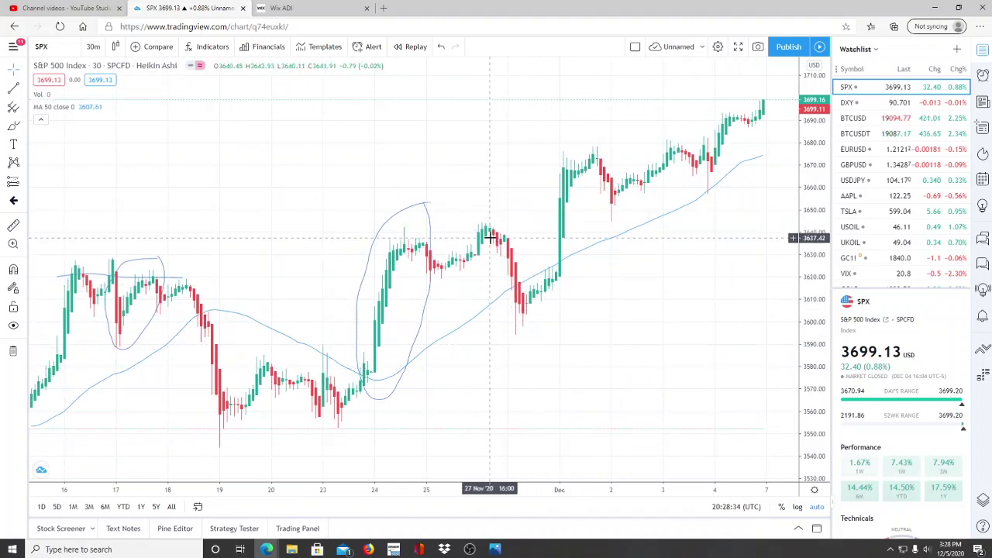
pyautogui.click(950, 548)
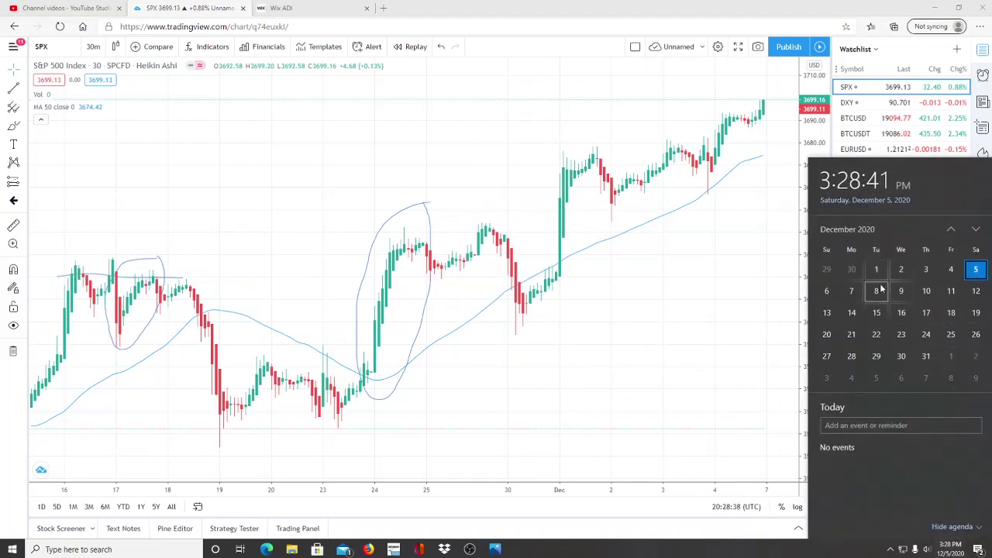
pyautogui.click(583, 328)
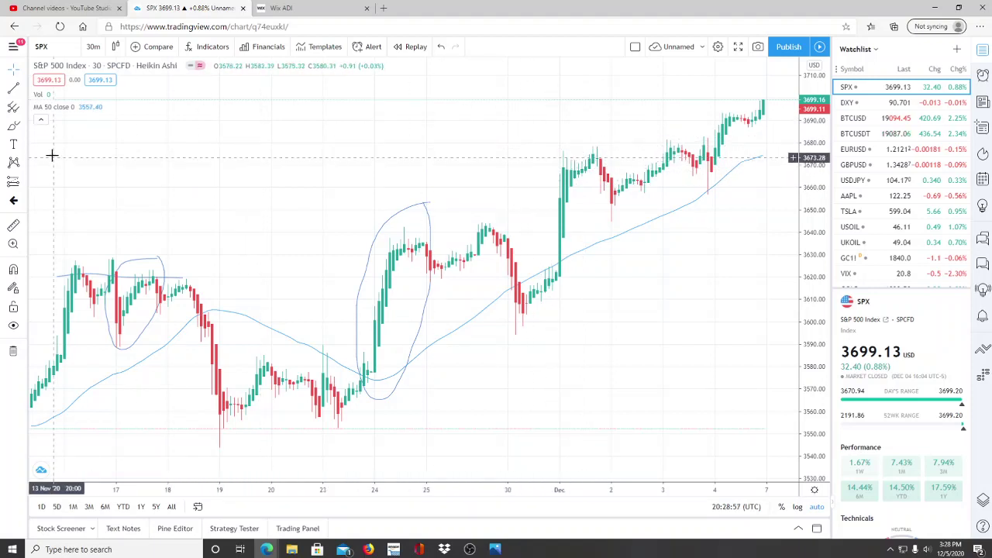
# - Circle the early-December rally with the Brush tool and undo the stray stroke inside it
pyautogui.click(15, 127)
pyautogui.moveTo(612, 127)
pyautogui.mouseDown()
pyautogui.moveTo(565, 132)
pyautogui.moveTo(527, 268)
pyautogui.moveTo(576, 293)
pyautogui.moveTo(627, 158)
pyautogui.moveTo(609, 128)
pyautogui.mouseUp()
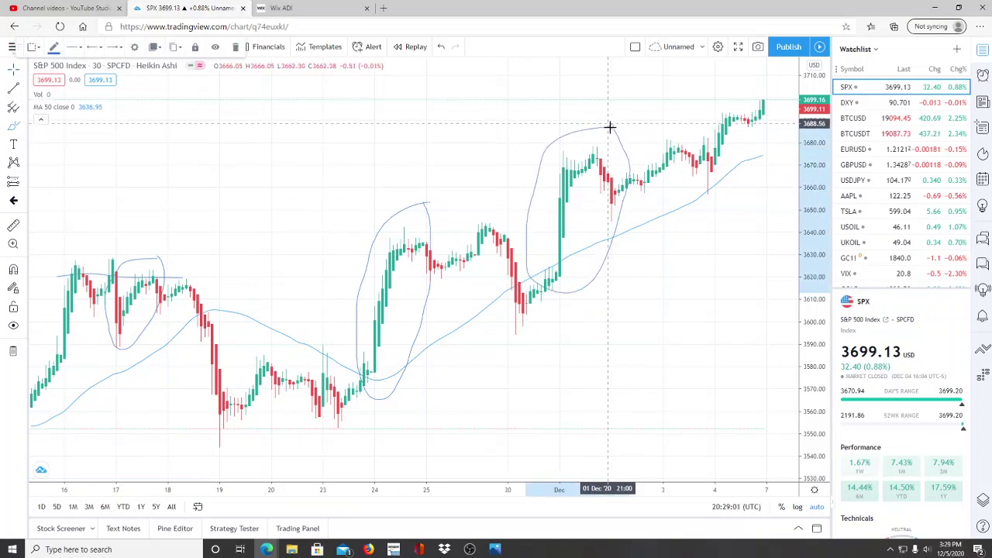
pyautogui.scroll(-4, 642, 188)
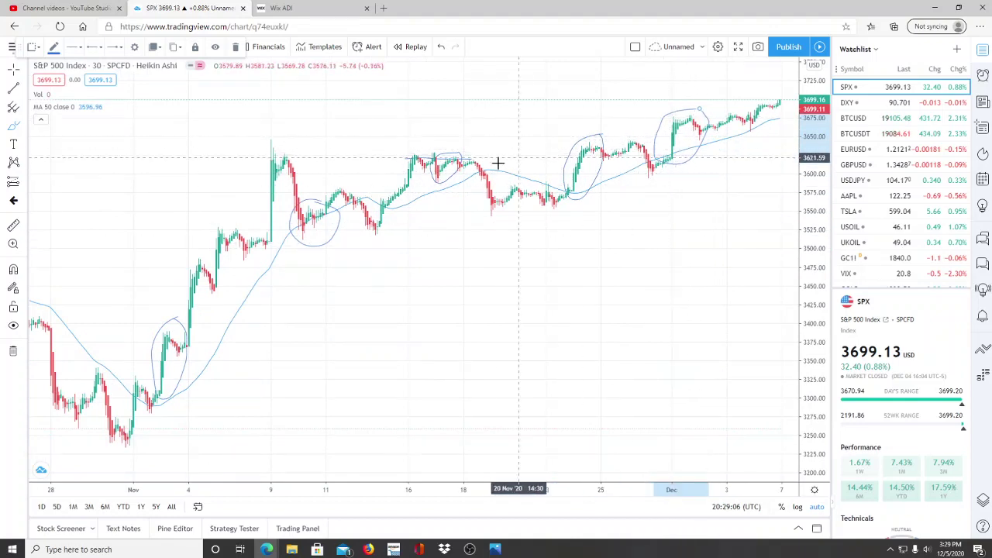
pyautogui.scroll(2, 493, 168)
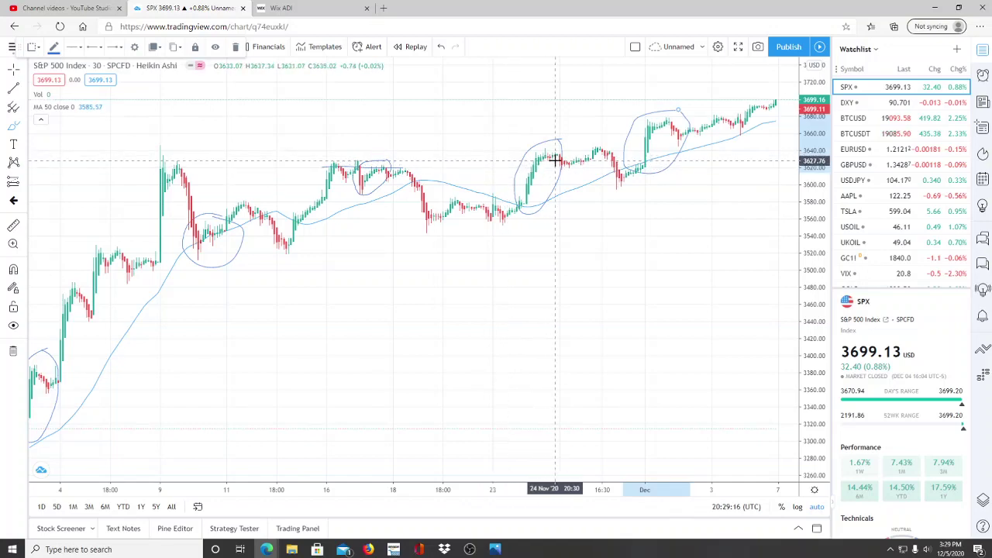
pyautogui.scroll(4, 520, 195)
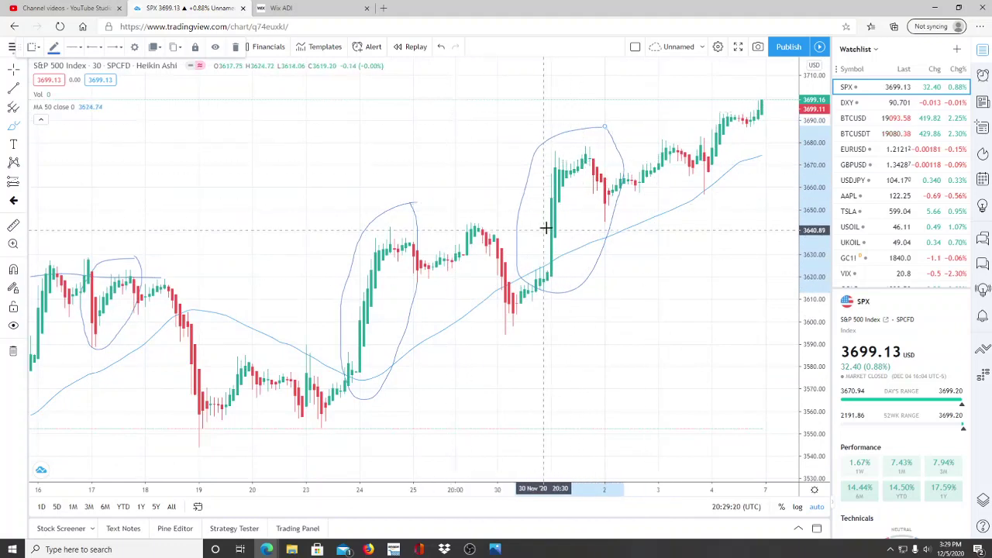
pyautogui.moveTo(547, 264)
pyautogui.mouseDown()
pyautogui.moveTo(552, 281)
pyautogui.moveTo(571, 230)
pyautogui.moveTo(558, 194)
pyautogui.moveTo(589, 217)
pyautogui.mouseUp()
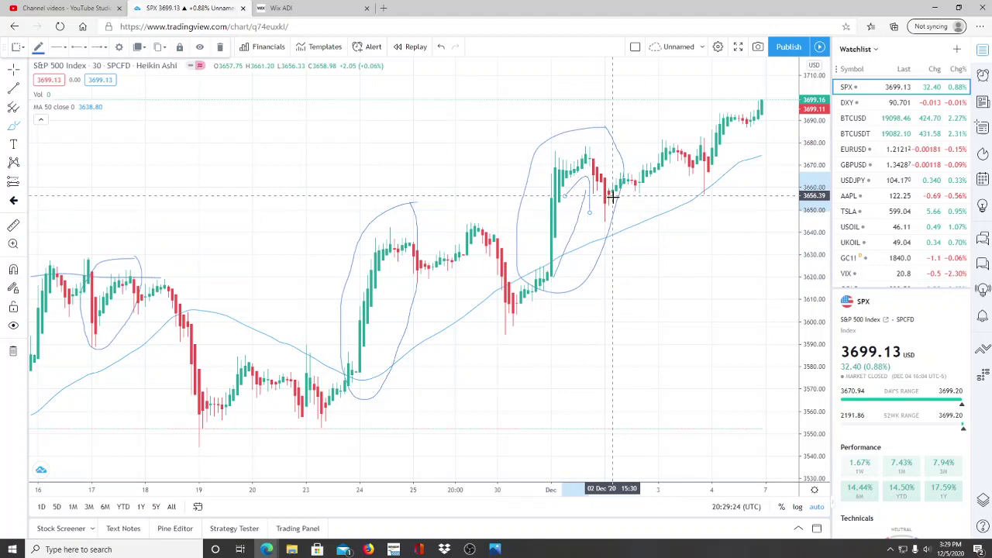
pyautogui.click(441, 46)
# - Zoom out and bring up Screenshot (45).png of the repo operations schedule in Photos
pyautogui.scroll(-2, 633, 284)
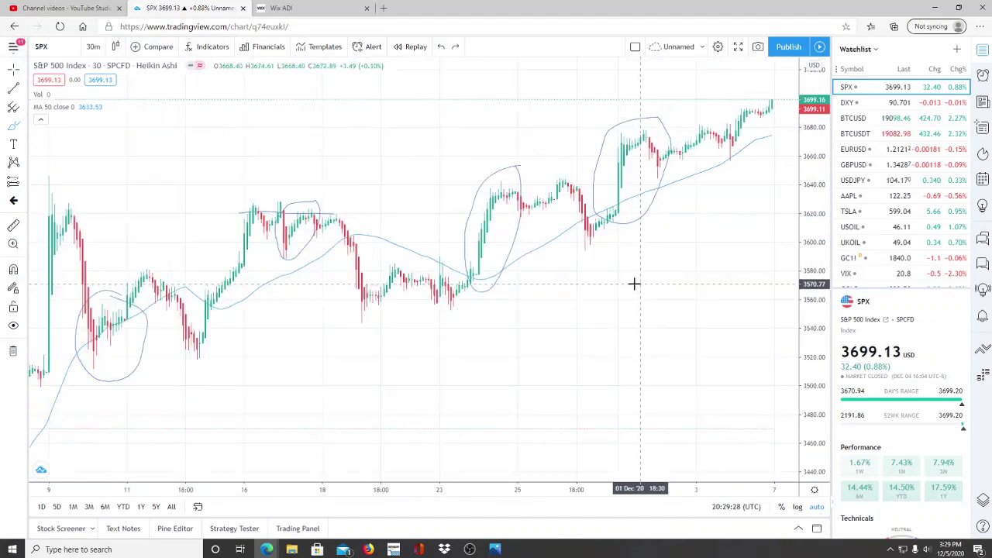
pyautogui.scroll(-2, 614, 313)
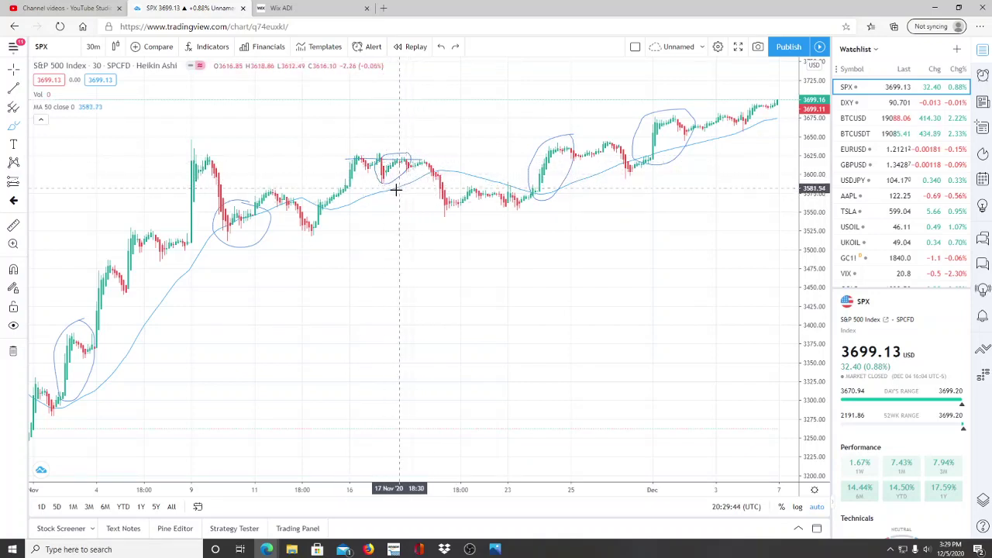
pyautogui.click(496, 549)
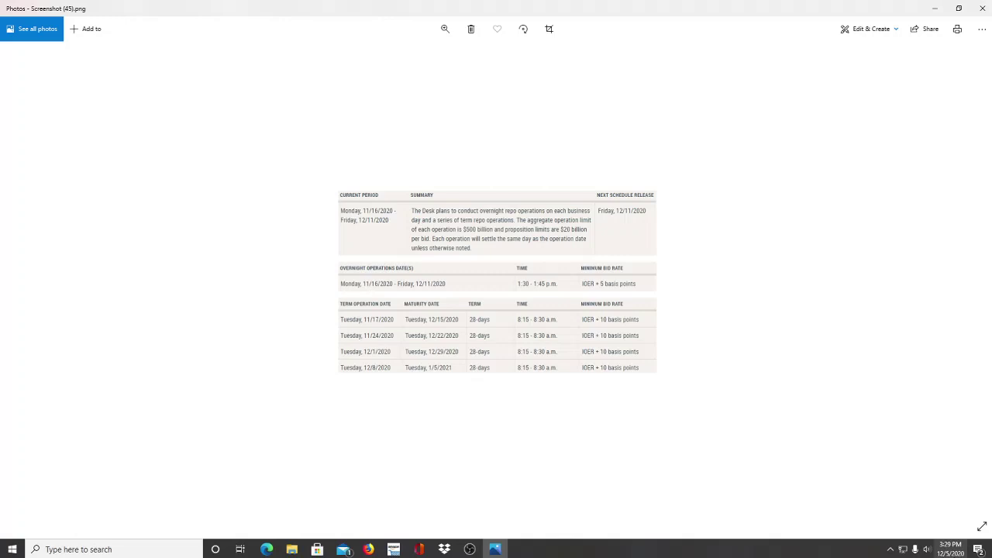
# - Check today's date on the taskbar calendar, then minimize Photos to reveal the S&P 500 chart
pyautogui.click(950, 549)
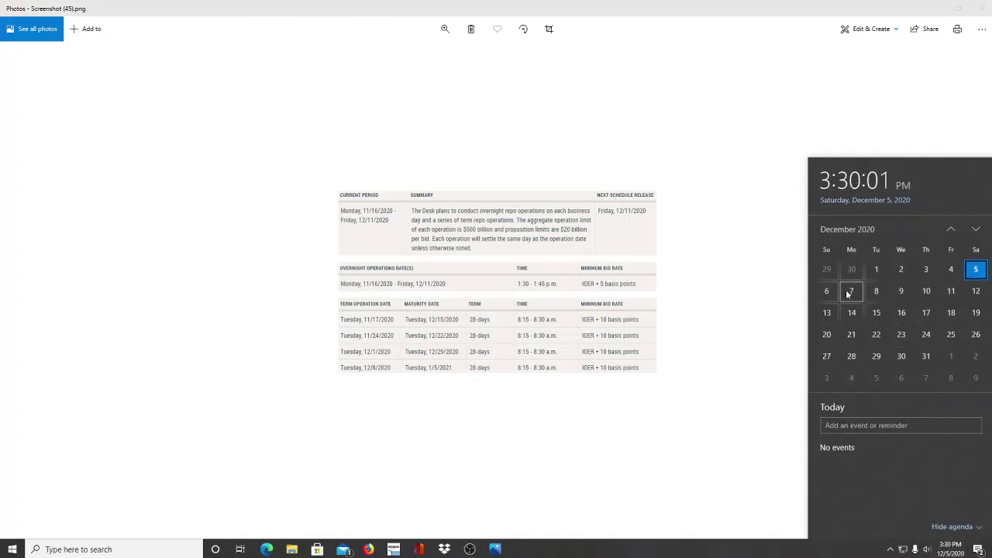
pyautogui.click(737, 247)
pyautogui.click(936, 7)
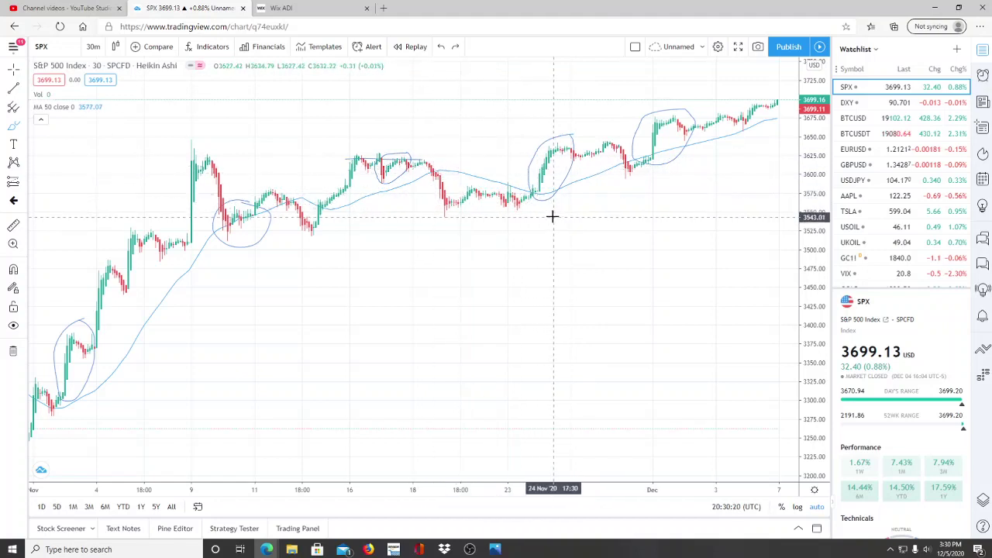
pyautogui.click(15, 128)
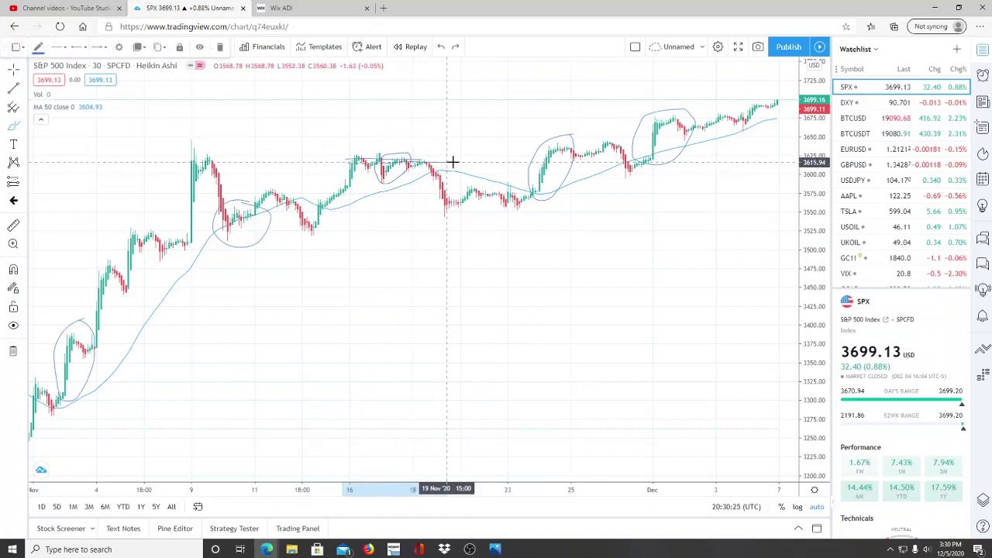
pyautogui.moveTo(453, 161); pyautogui.dragTo(620, 151)
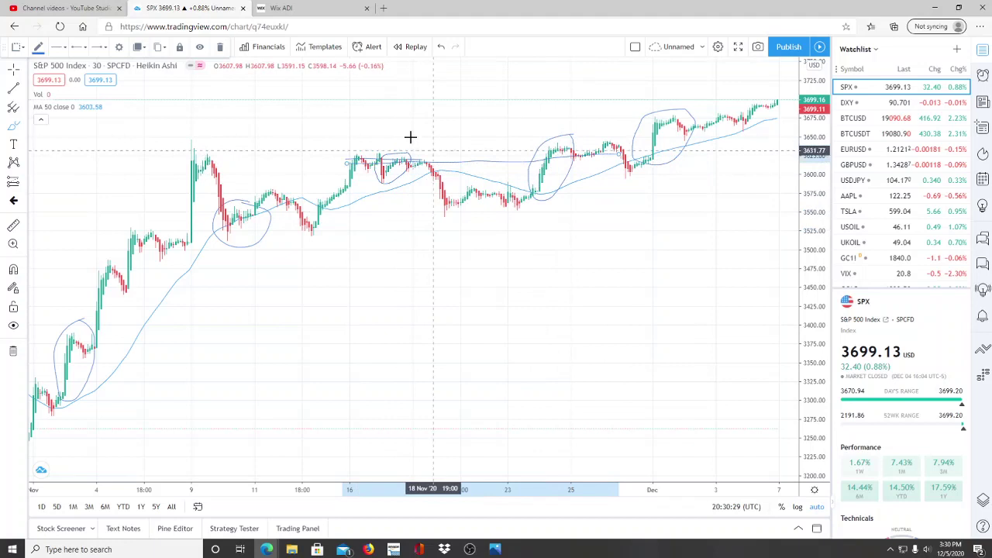
pyautogui.moveTo(446, 164)
pyautogui.mouseDown()
pyautogui.moveTo(500, 199)
pyautogui.moveTo(488, 206)
pyautogui.moveTo(569, 248)
pyautogui.moveTo(571, 277)
pyautogui.moveTo(682, 318)
pyautogui.moveTo(645, 314)
pyautogui.moveTo(736, 361)
pyautogui.mouseUp()
pyautogui.moveTo(741, 346)
pyautogui.mouseDown()
pyautogui.moveTo(752, 355)
pyautogui.moveTo(722, 379)
pyautogui.mouseUp()
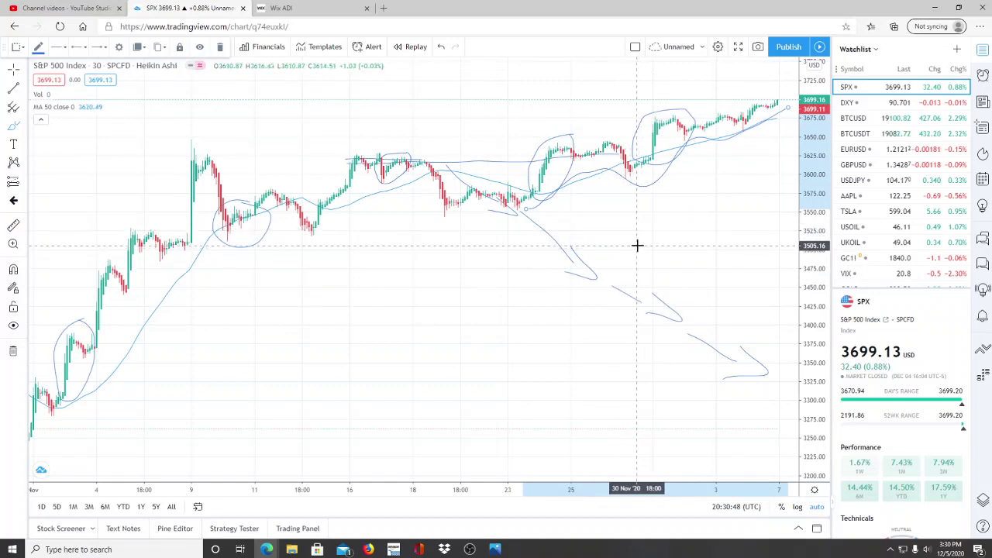
pyautogui.click(443, 49)
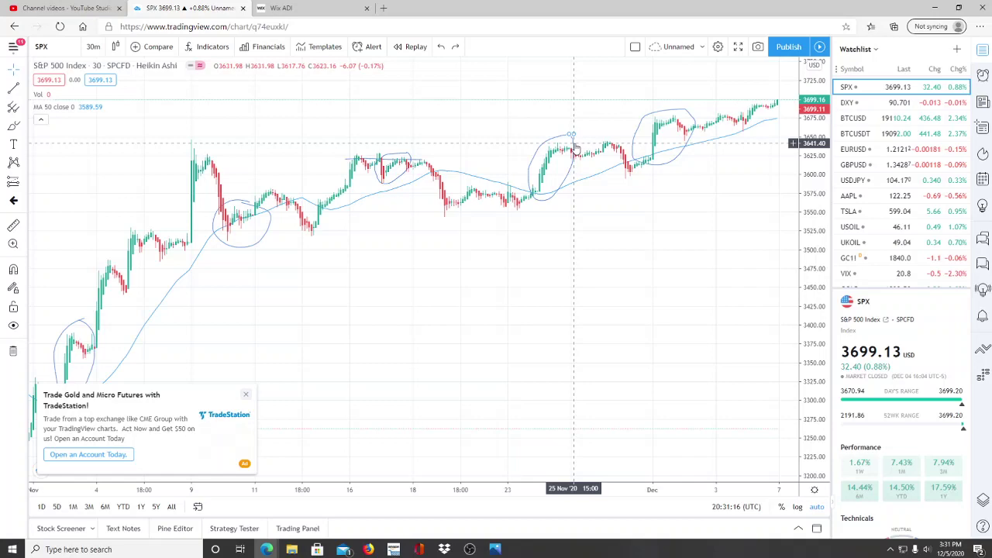
# - Close the TradeStation ad and drag the chart left to leave space after the last candle
pyautogui.click(246, 395)
pyautogui.scroll(5, 463, 295)
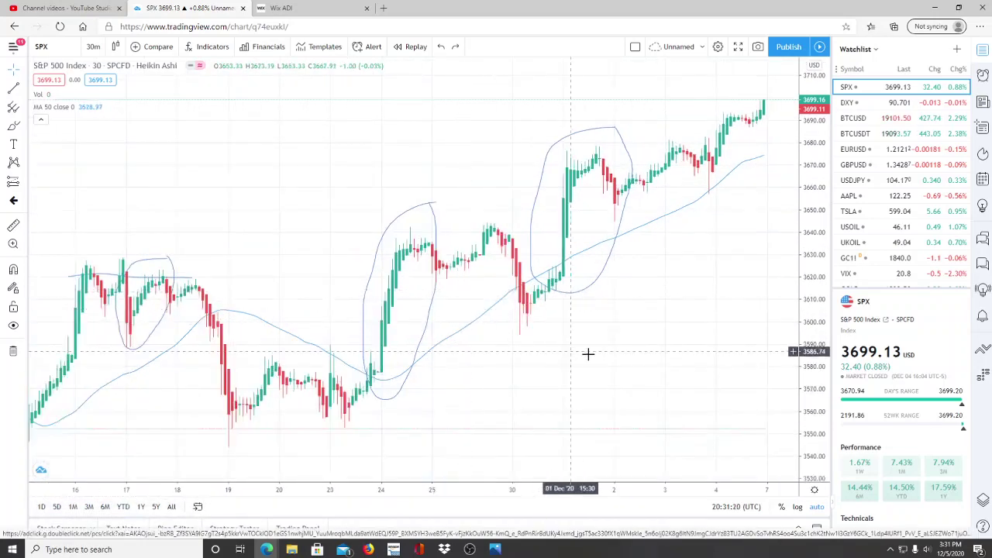
pyautogui.moveTo(588, 354); pyautogui.dragTo(434, 380)
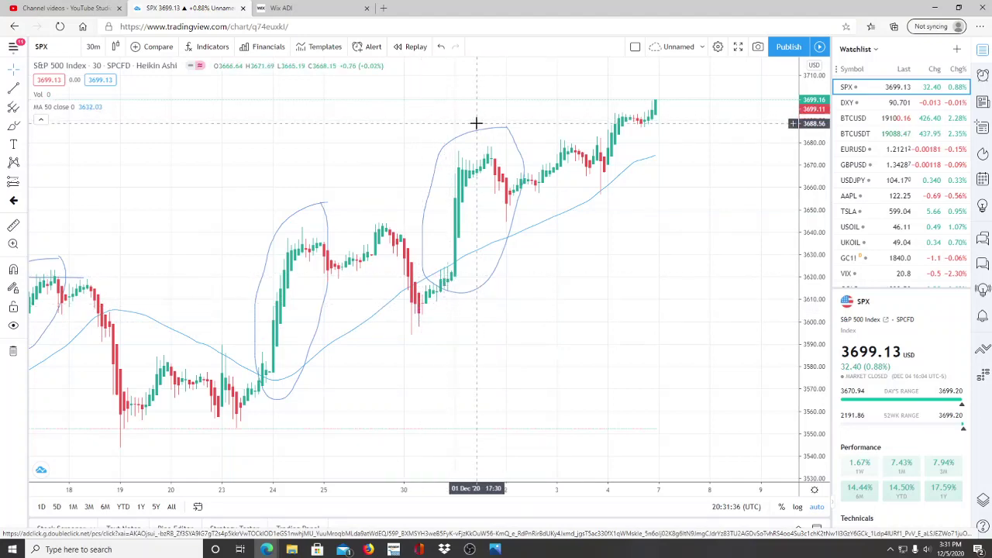
# - Adjust the zoom to frame the early-December rally from about 3,610 to the 3,699 close
pyautogui.scroll(-3, 522, 238)
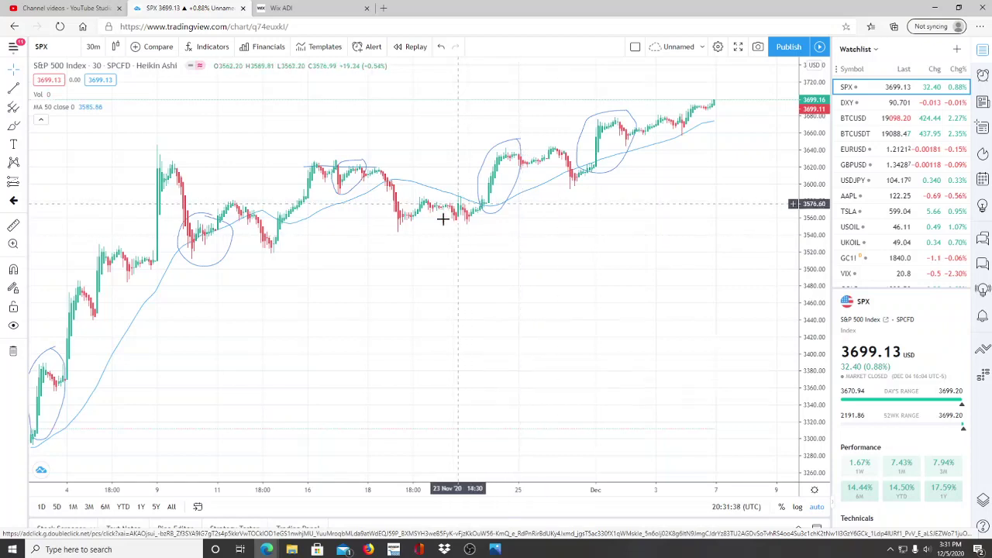
pyautogui.scroll(4, 423, 241)
pyautogui.scroll(2, 402, 267)
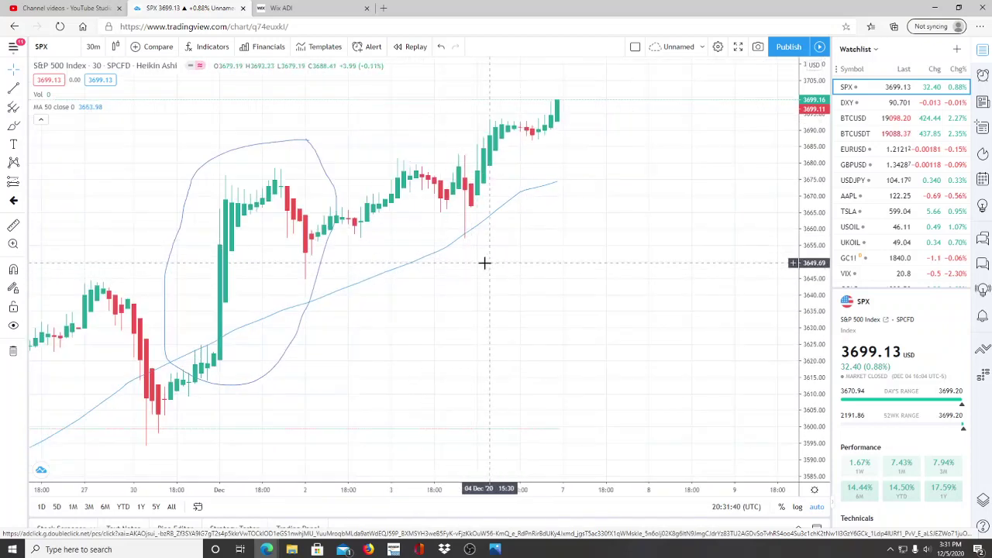
pyautogui.scroll(-6, 494, 271)
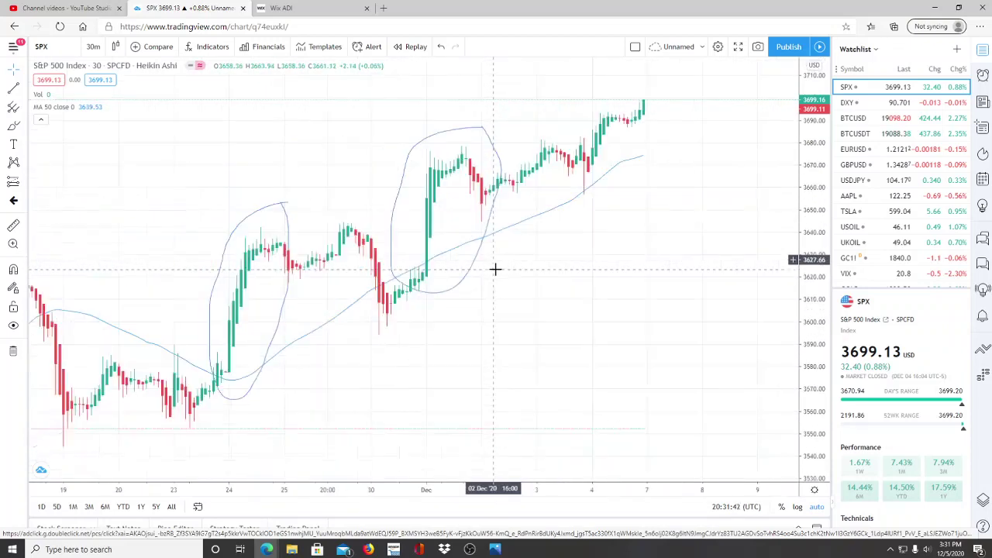
pyautogui.scroll(-2, 492, 272)
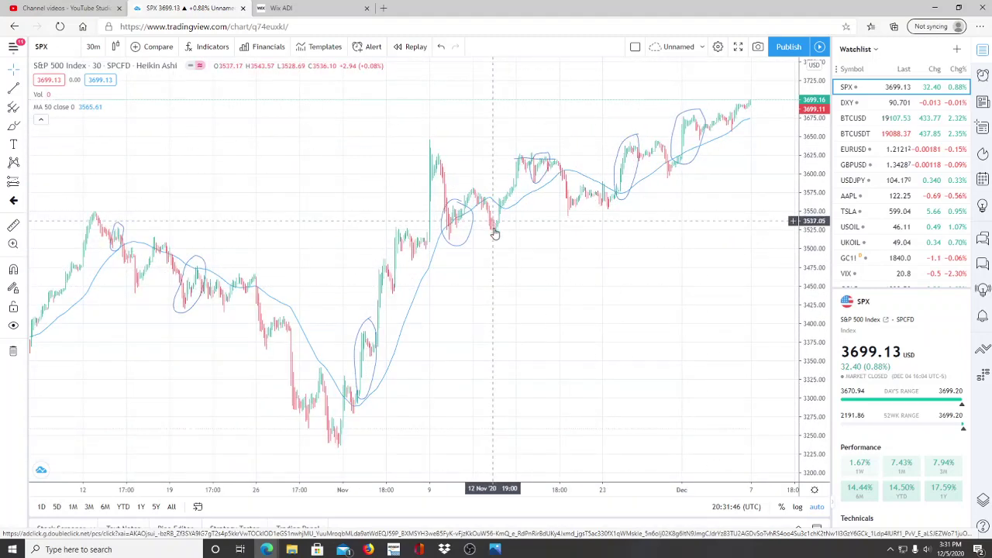
pyautogui.scroll(3, 485, 237)
pyautogui.scroll(-3, 479, 247)
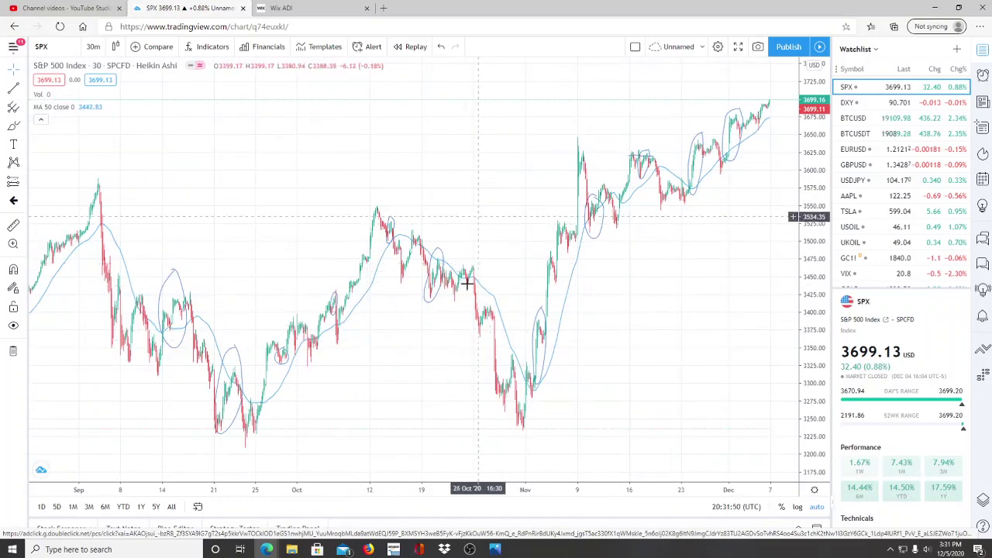
pyautogui.scroll(3, 535, 376)
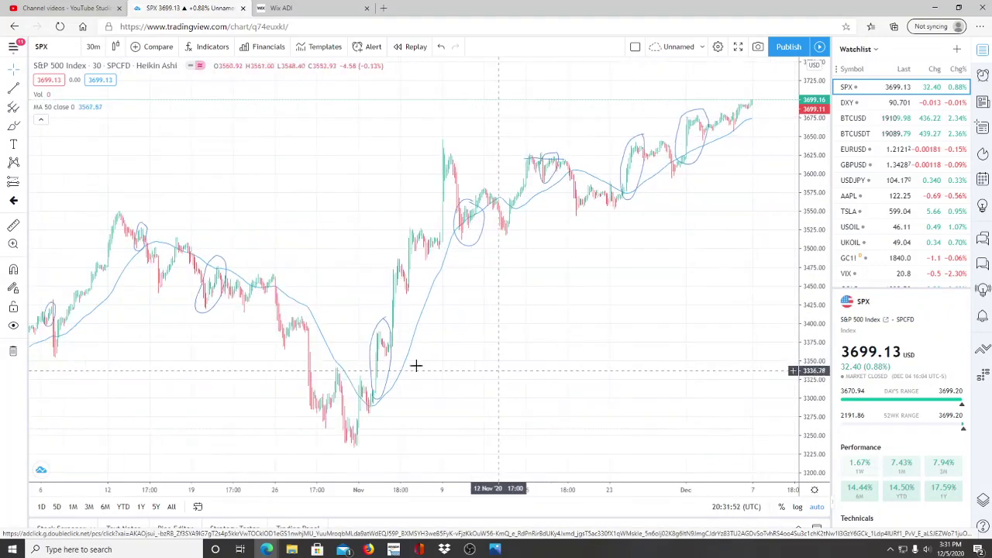
pyautogui.scroll(5, 411, 389)
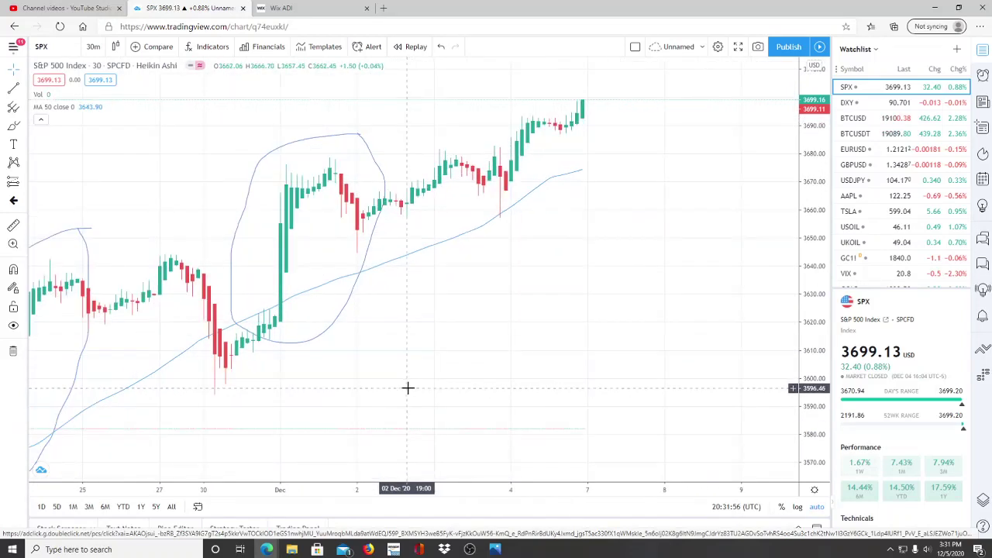
pyautogui.scroll(2, 415, 383)
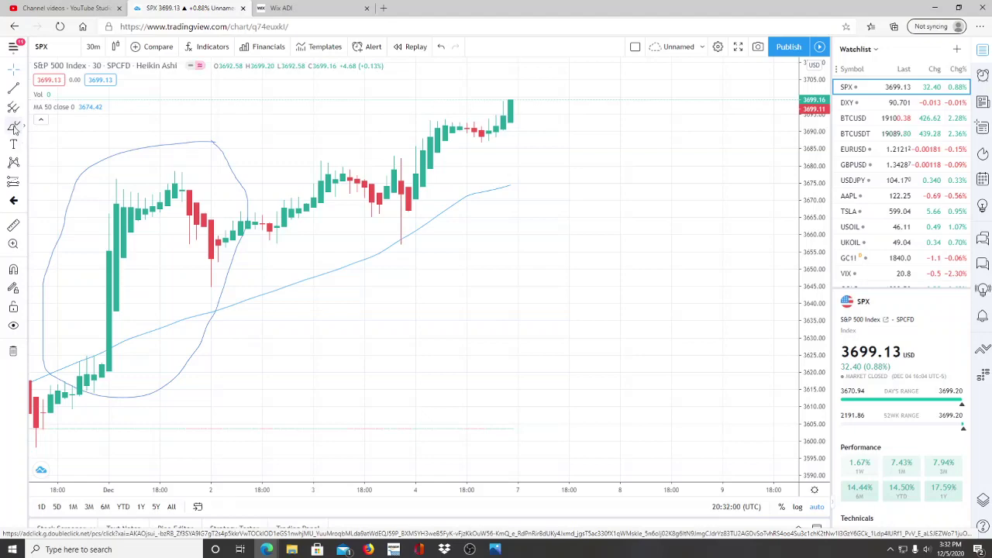
pyautogui.scroll(-2, 186, 163)
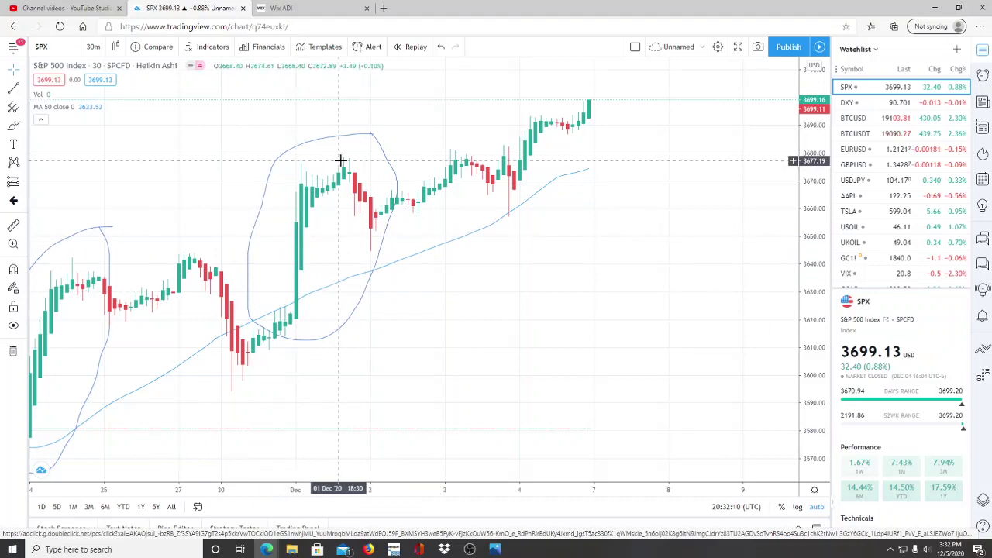
# - Shift the chart for more future space, then sketch and undo a first brush forecast
pyautogui.moveTo(599, 261); pyautogui.dragTo(481, 264)
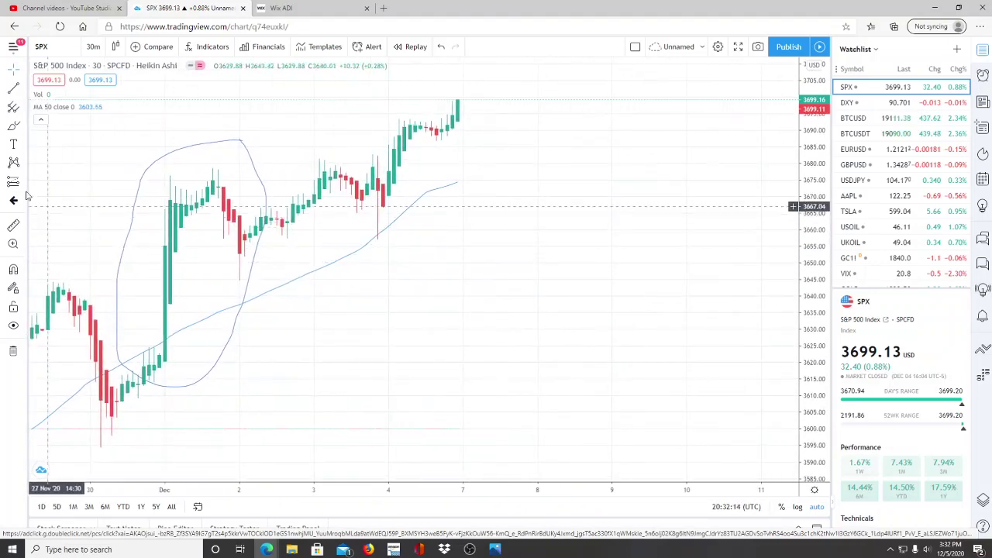
pyautogui.click(13, 126)
pyautogui.moveTo(267, 248); pyautogui.dragTo(527, 109)
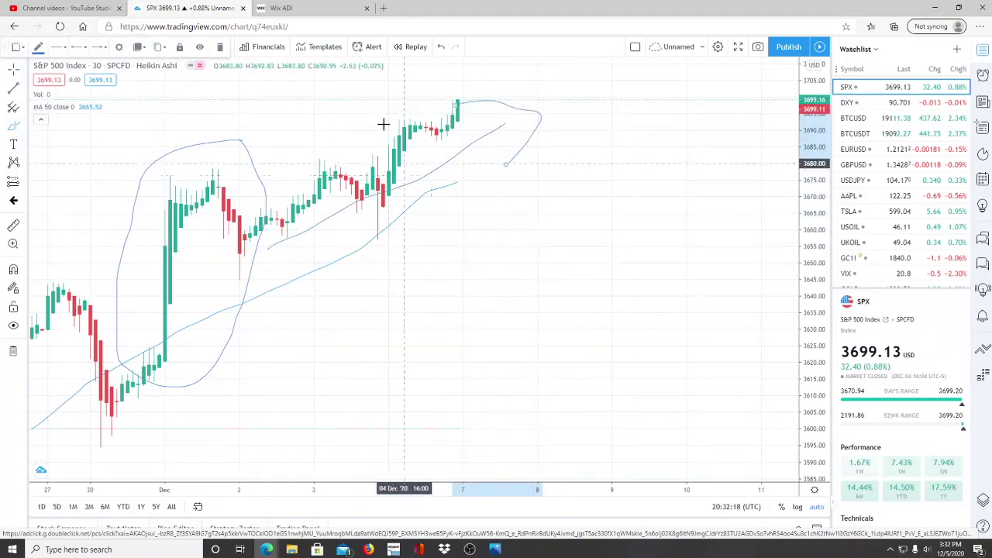
pyautogui.click(441, 47)
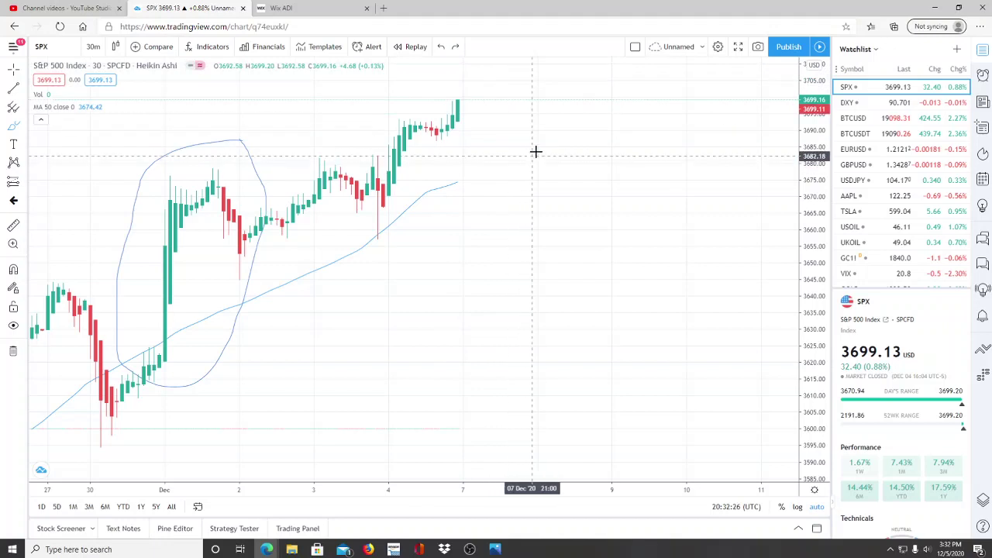
# - Sketch a dip from the latest peak toward 3,670, a rally above 3,700, and a peak-level line
pyautogui.scroll(-1, 539, 142)
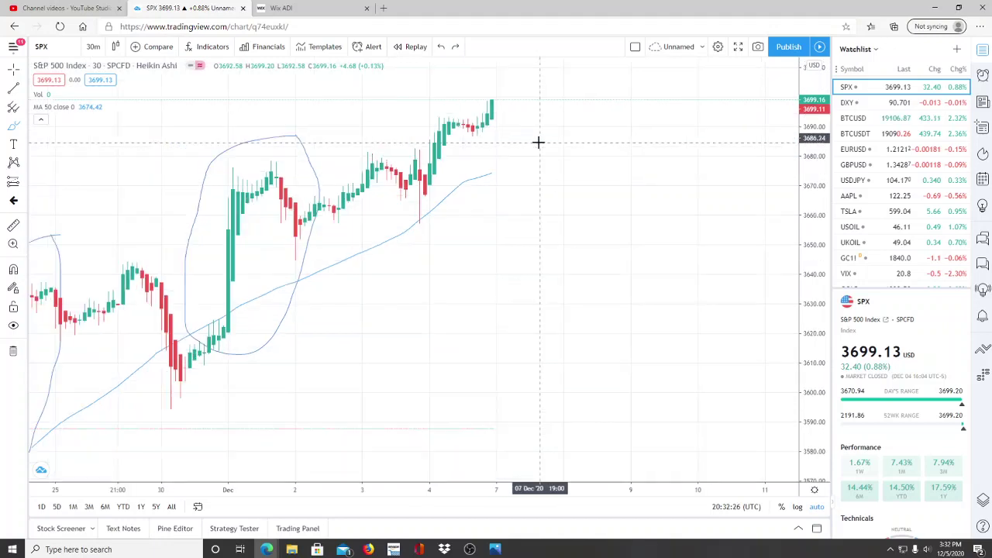
pyautogui.click(491, 103)
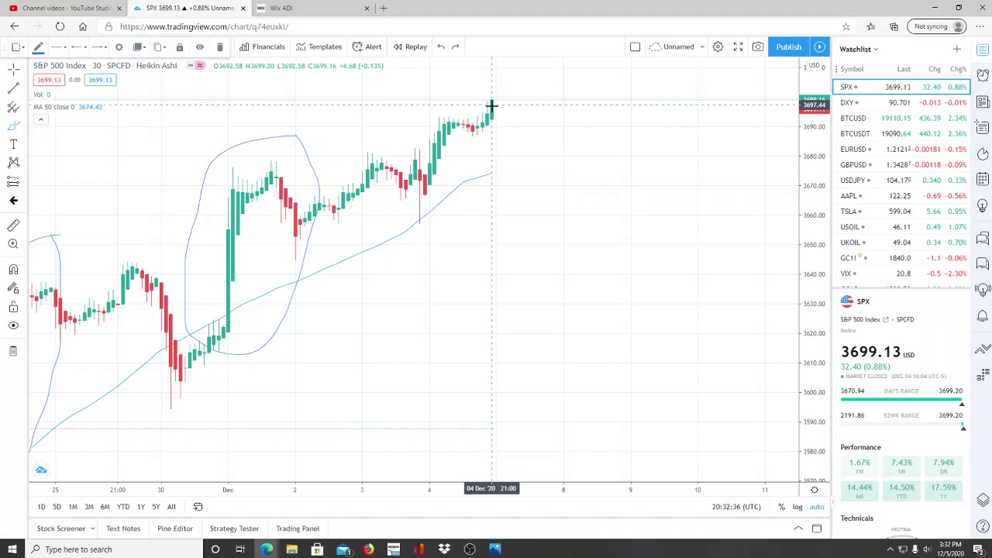
pyautogui.moveTo(514, 121)
pyautogui.mouseDown()
pyautogui.moveTo(517, 152)
pyautogui.moveTo(538, 184)
pyautogui.moveTo(620, 189)
pyautogui.mouseUp()
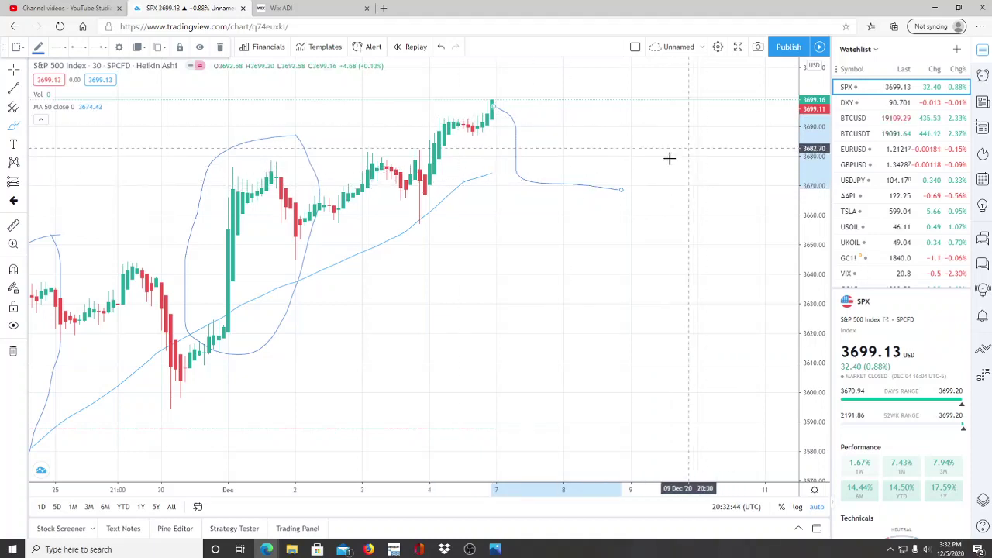
pyautogui.moveTo(625, 184)
pyautogui.mouseDown()
pyautogui.moveTo(682, 106)
pyautogui.moveTo(693, 73)
pyautogui.moveTo(708, 113)
pyautogui.mouseUp()
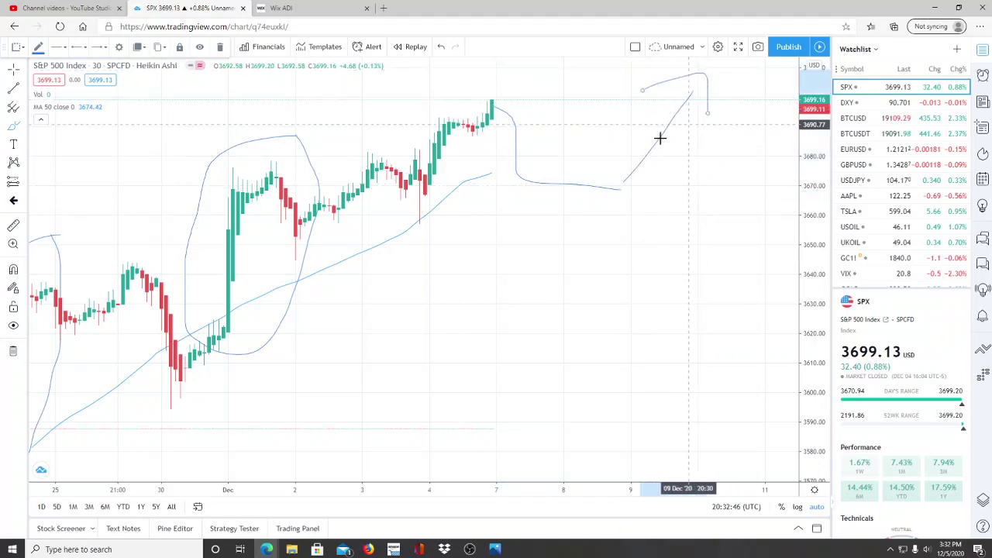
pyautogui.moveTo(411, 103); pyautogui.dragTo(756, 100)
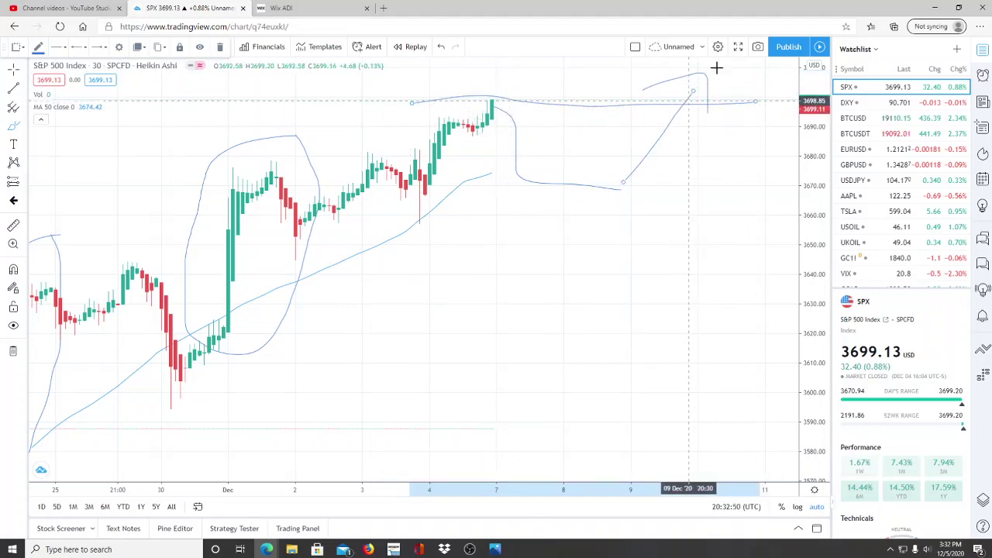
# - Remove the stray loop drawn around the late-November rally candles
pyautogui.scroll(-4, 155, 271)
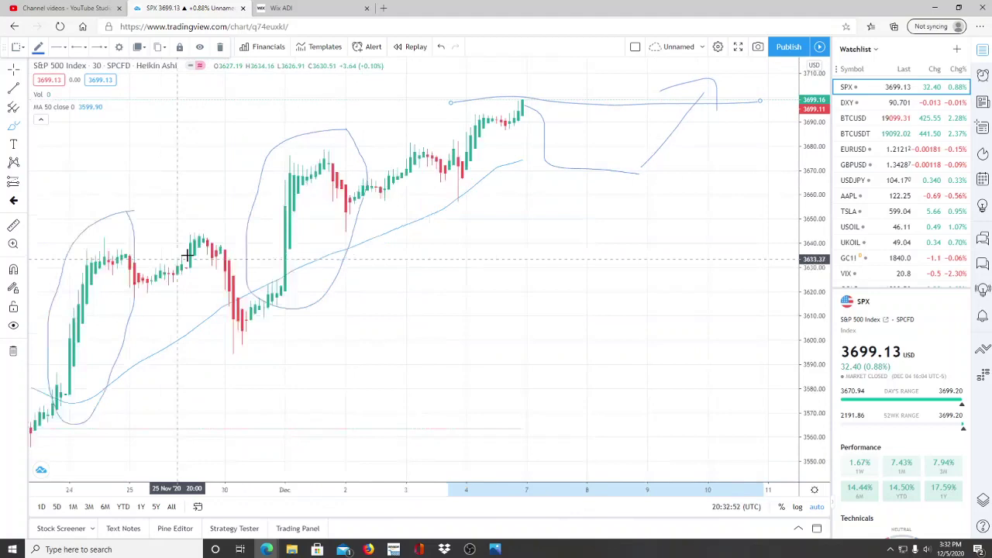
pyautogui.moveTo(420, 143)
pyautogui.mouseDown()
pyautogui.moveTo(321, 201)
pyautogui.moveTo(308, 284)
pyautogui.moveTo(348, 317)
pyautogui.moveTo(449, 210)
pyautogui.moveTo(421, 141)
pyautogui.mouseUp()
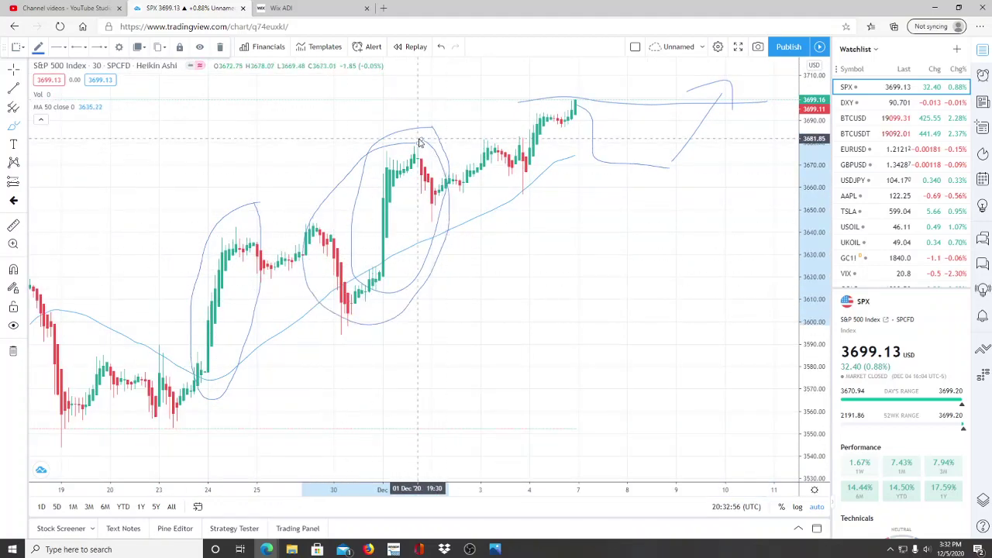
pyautogui.click(445, 47)
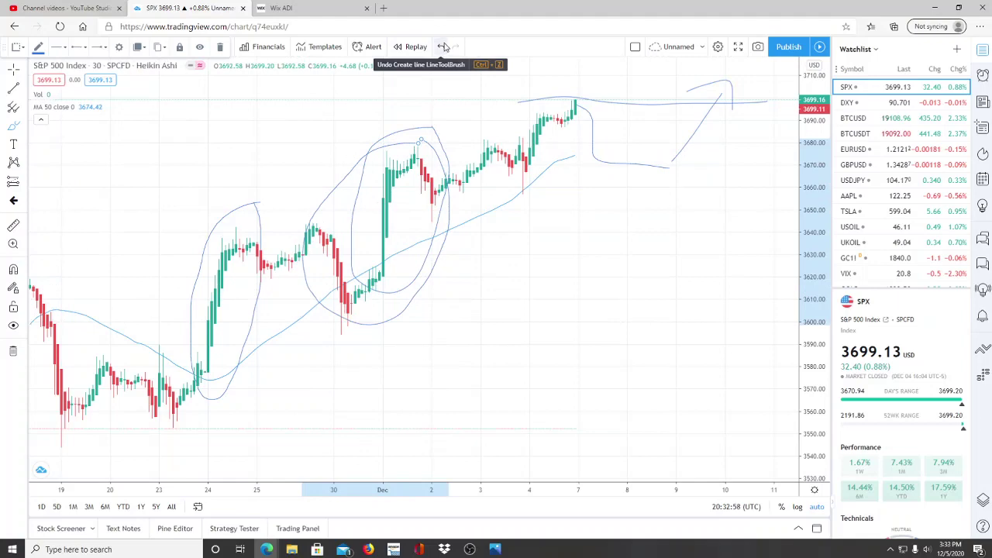
pyautogui.scroll(5, 498, 138)
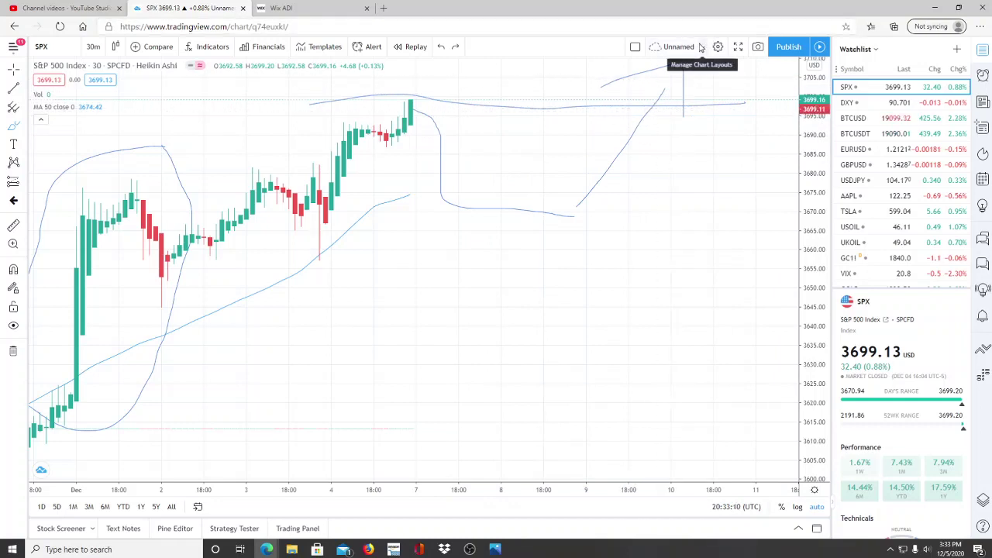
# - Undo the previous next-week forecast sketch
pyautogui.click(440, 48)
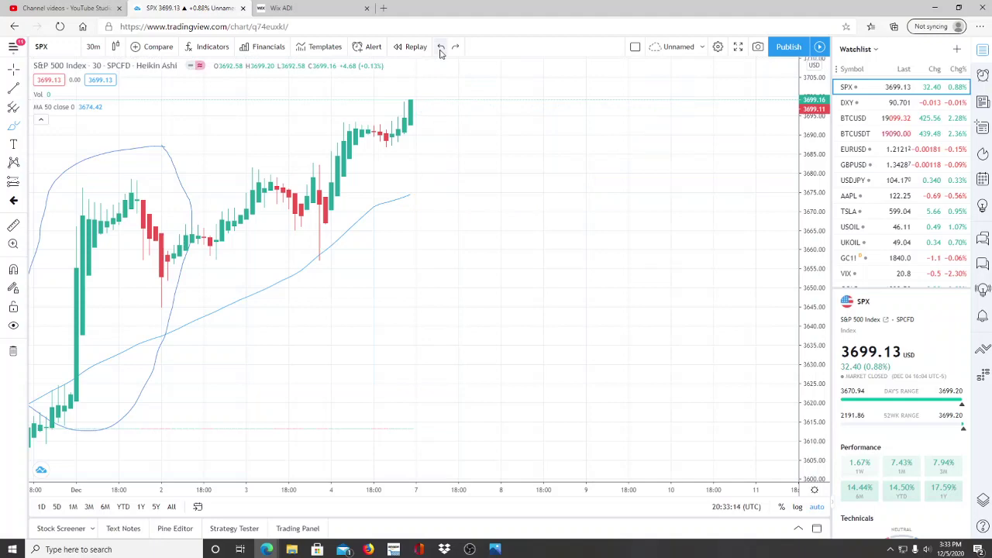
pyautogui.scroll(-5, 408, 97)
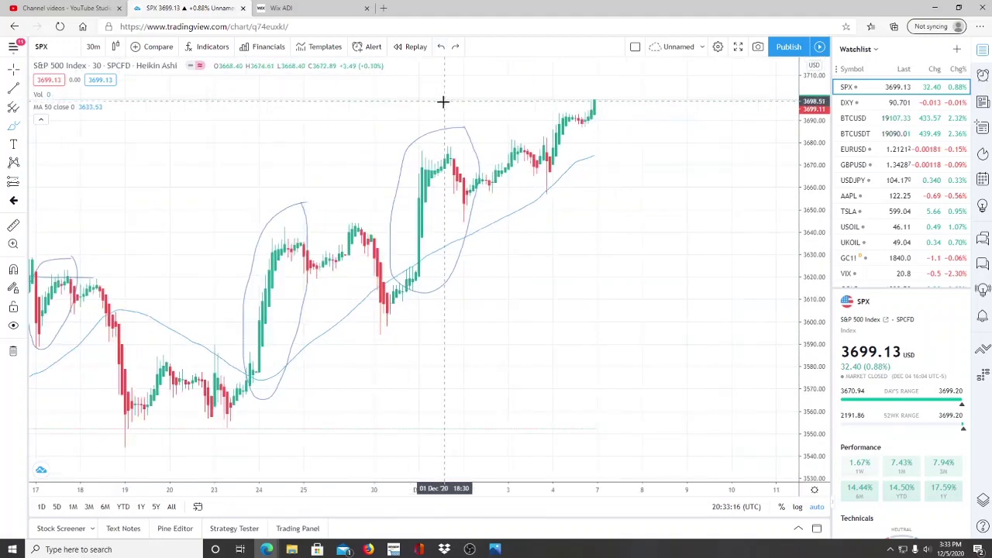
pyautogui.scroll(3, 442, 102)
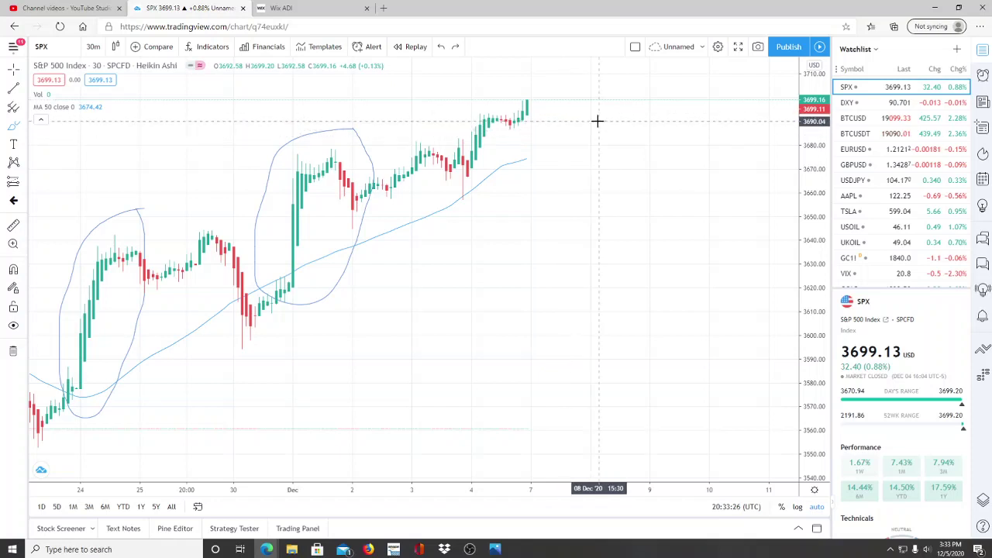
# - Sketch a trial rally path above the latest candles, then undo it along with its loop
pyautogui.click(528, 107)
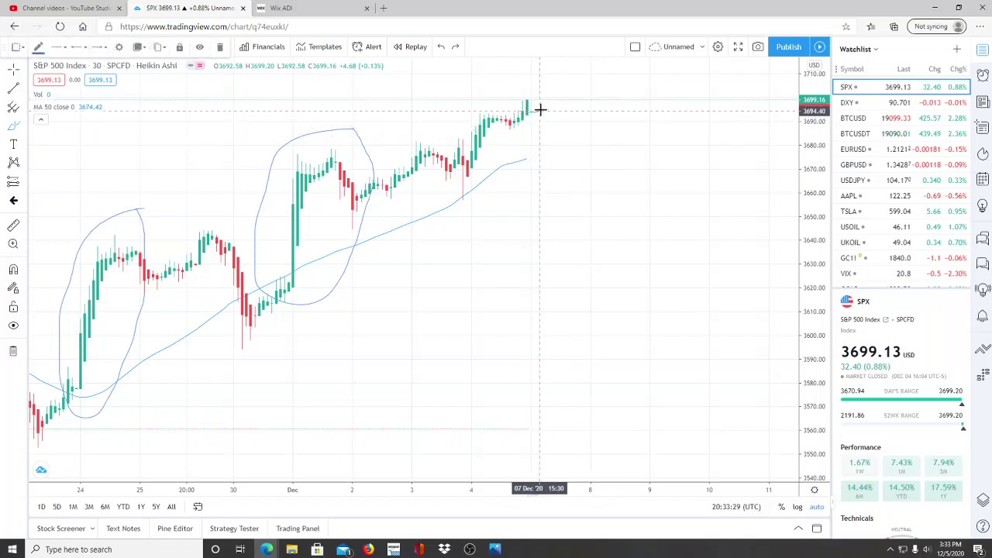
pyautogui.moveTo(540, 109)
pyautogui.mouseDown()
pyautogui.moveTo(563, 73)
pyautogui.moveTo(611, 76)
pyautogui.mouseUp()
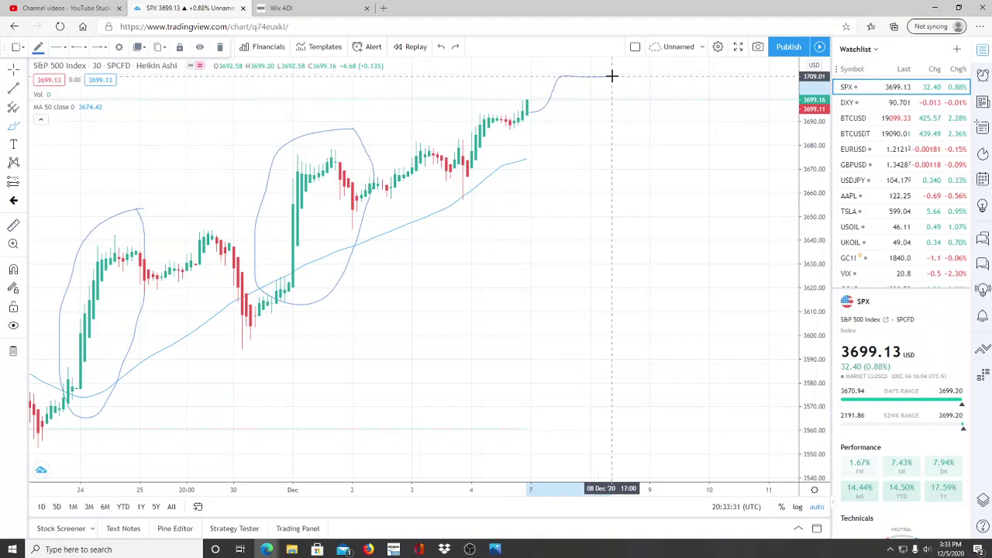
pyautogui.scroll(-2, 605, 132)
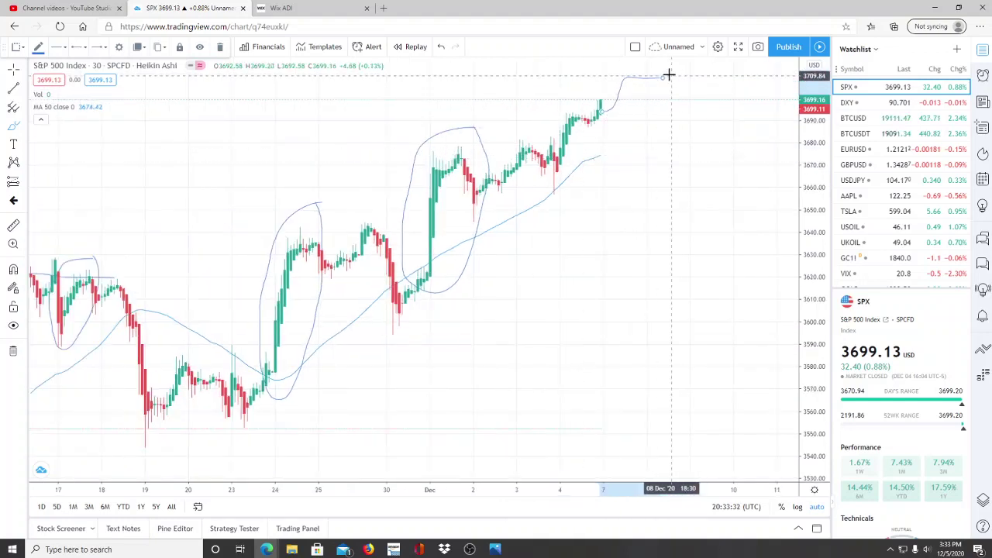
pyautogui.moveTo(676, 62); pyautogui.dragTo(684, 69)
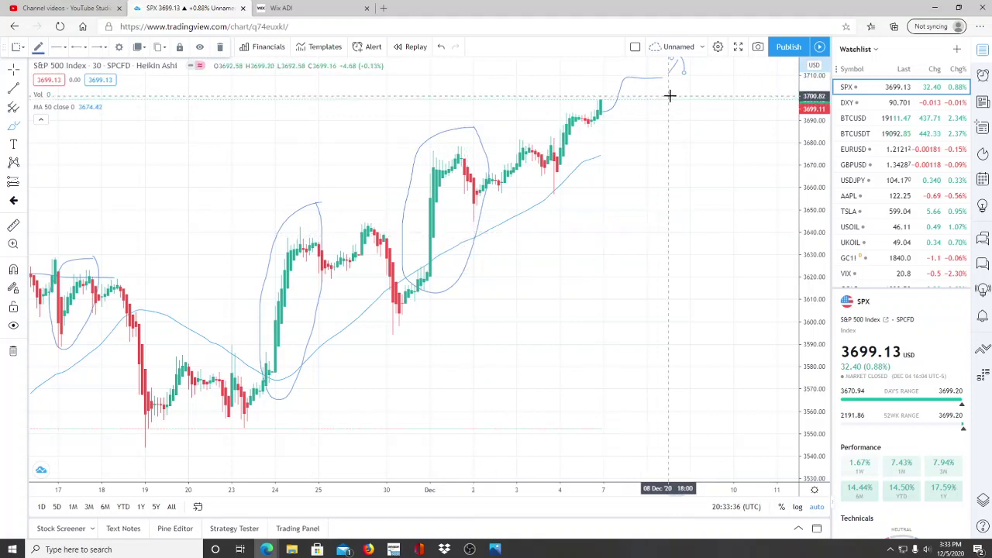
pyautogui.moveTo(607, 103)
pyautogui.mouseDown()
pyautogui.moveTo(633, 64)
pyautogui.moveTo(633, 137)
pyautogui.moveTo(628, 58)
pyautogui.mouseUp()
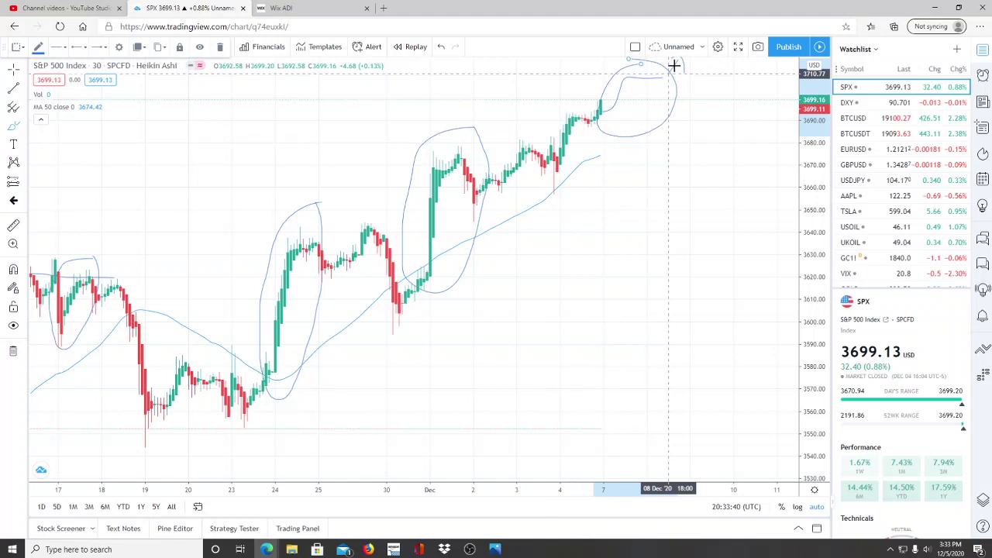
pyautogui.click(441, 48)
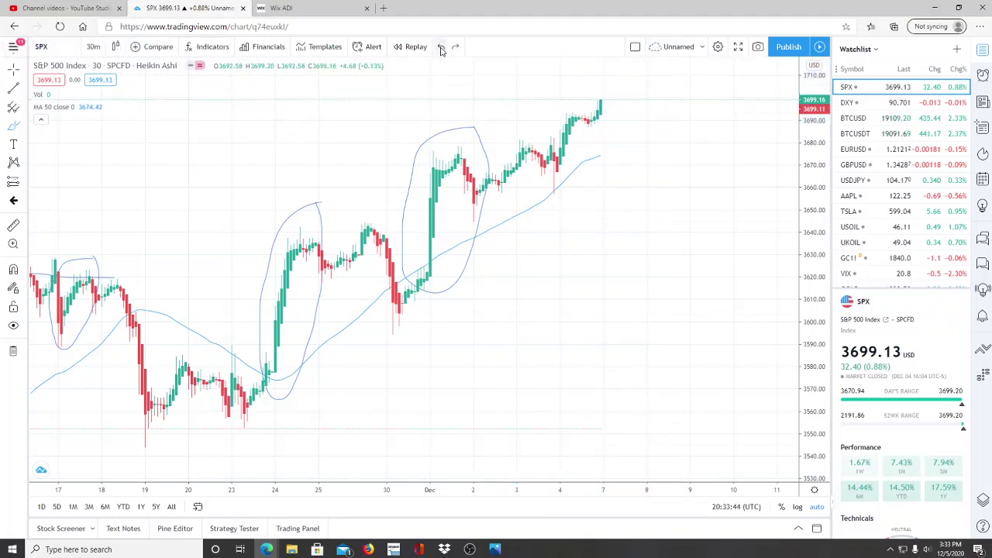
# - Draw a dip-then-spike path with a peak-level line, then open the repo schedule screenshot in Photos
pyautogui.moveTo(601, 103)
pyautogui.mouseDown()
pyautogui.moveTo(623, 146)
pyautogui.moveTo(651, 153)
pyautogui.moveTo(681, 154)
pyautogui.moveTo(700, 104)
pyautogui.moveTo(715, 116)
pyautogui.mouseUp()
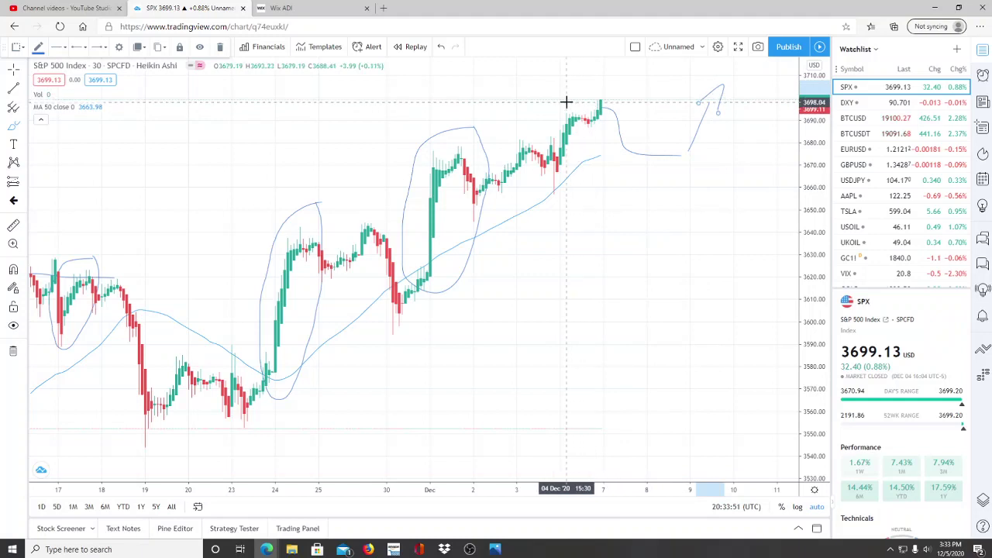
pyautogui.moveTo(568, 101); pyautogui.dragTo(733, 102)
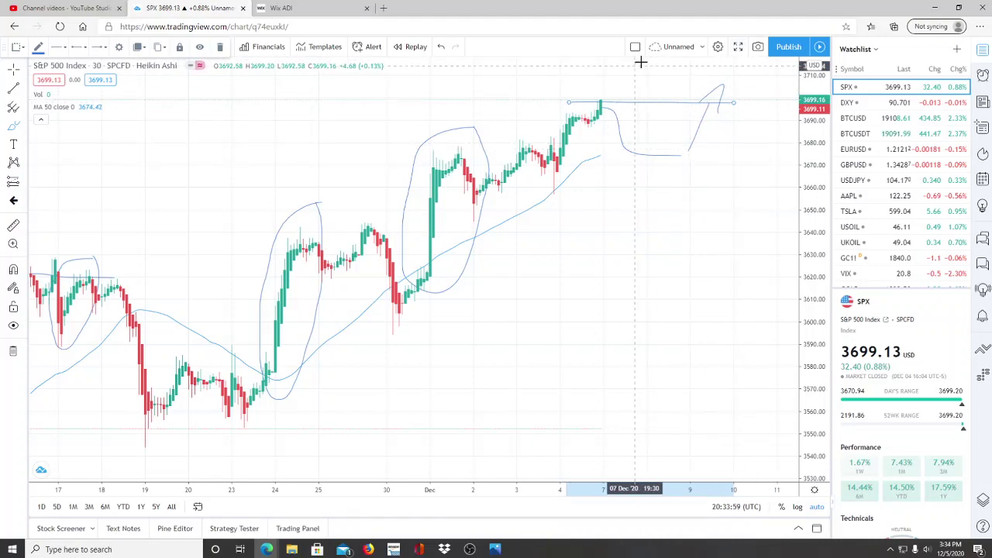
pyautogui.click(496, 549)
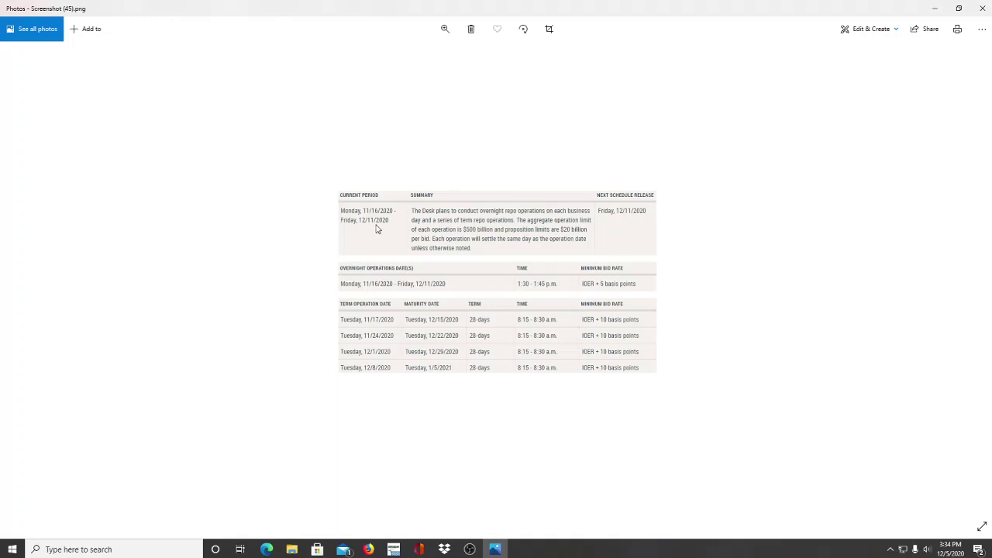
# - Check the December calendar, then minimize Photos to show the chart with its dip-then-spike forecast
pyautogui.click(947, 548)
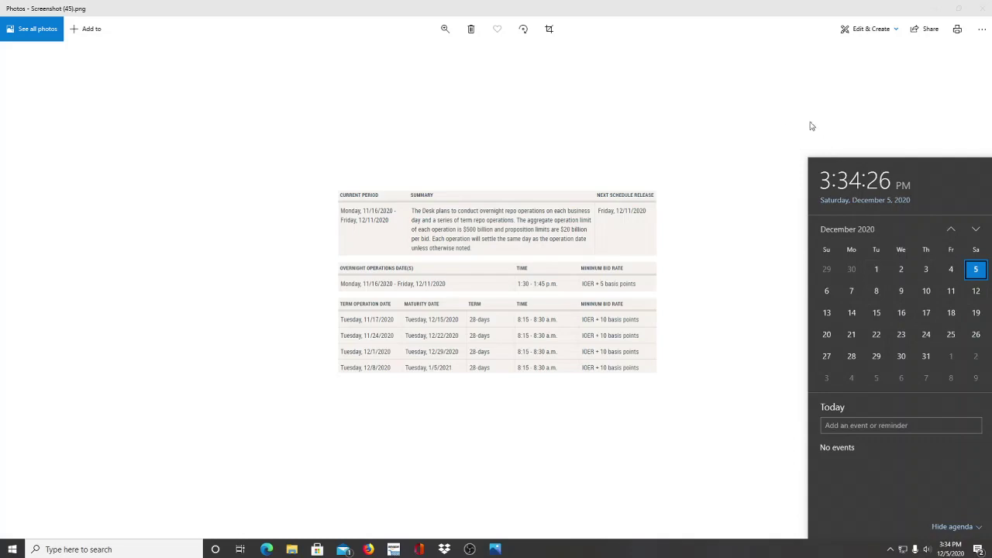
pyautogui.click(779, 114)
pyautogui.click(937, 7)
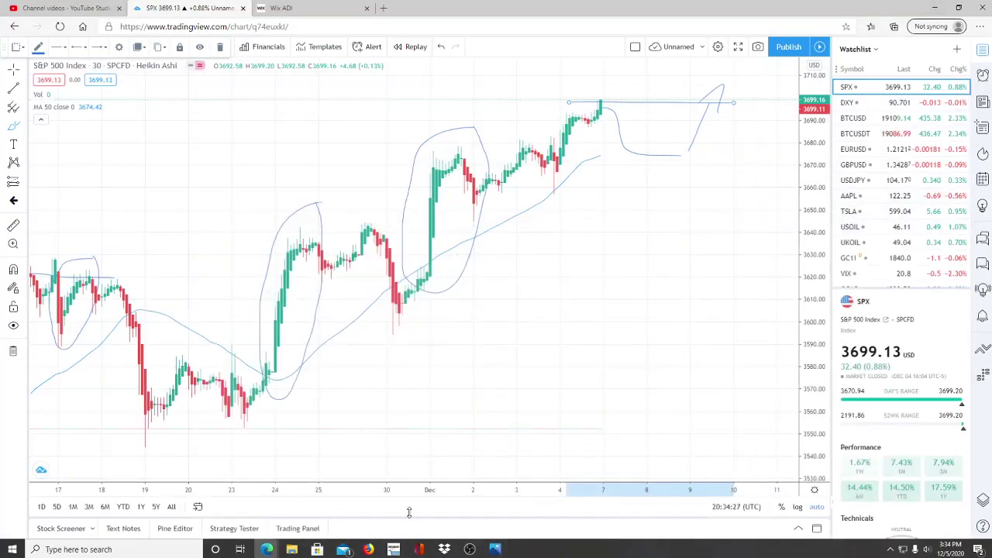
pyautogui.click(384, 458)
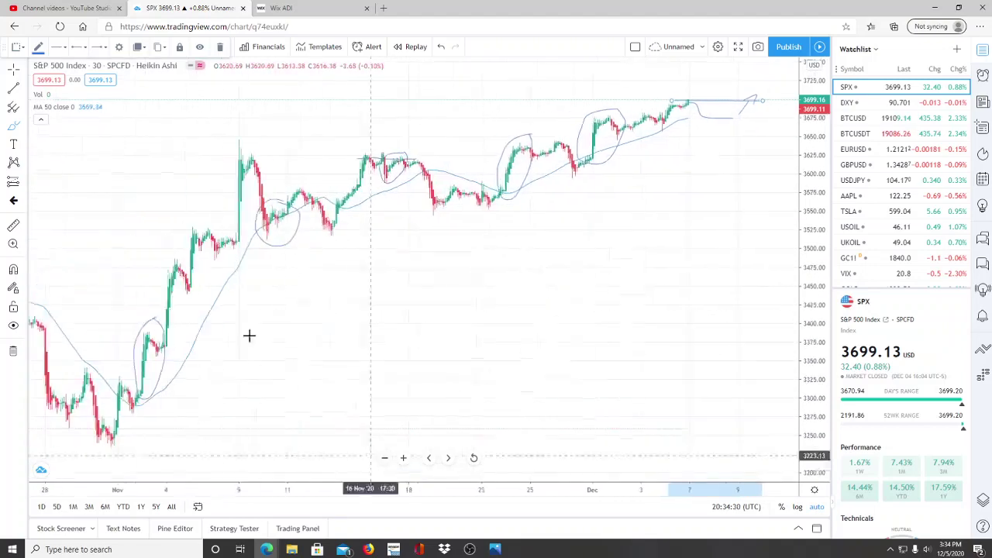
pyautogui.scroll(3, 550, 240)
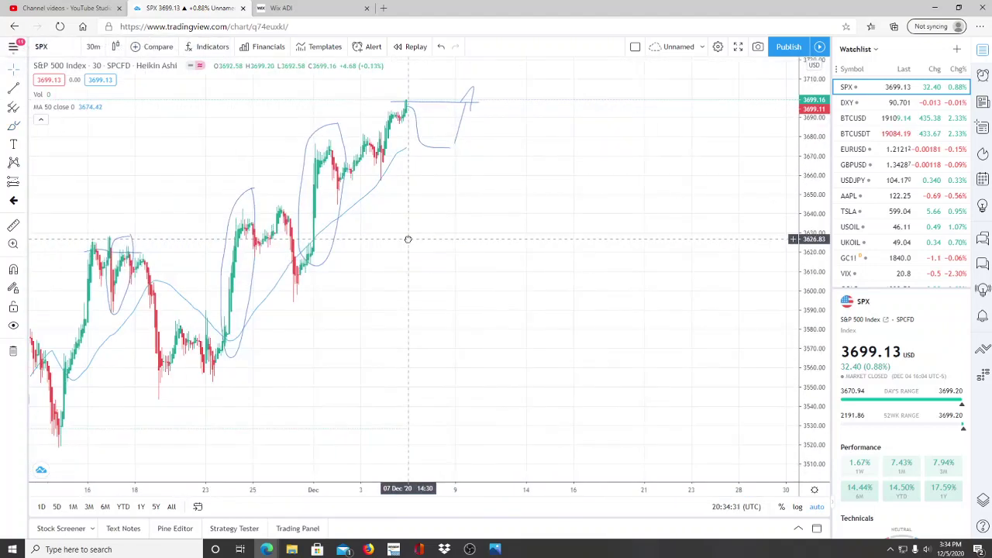
pyautogui.click(13, 127)
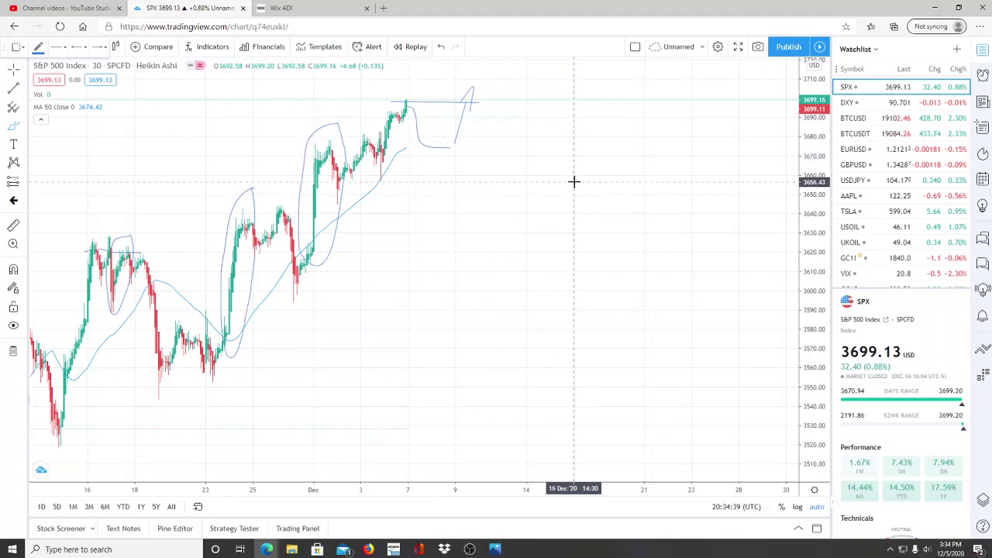
pyautogui.moveTo(467, 107); pyautogui.dragTo(663, 189)
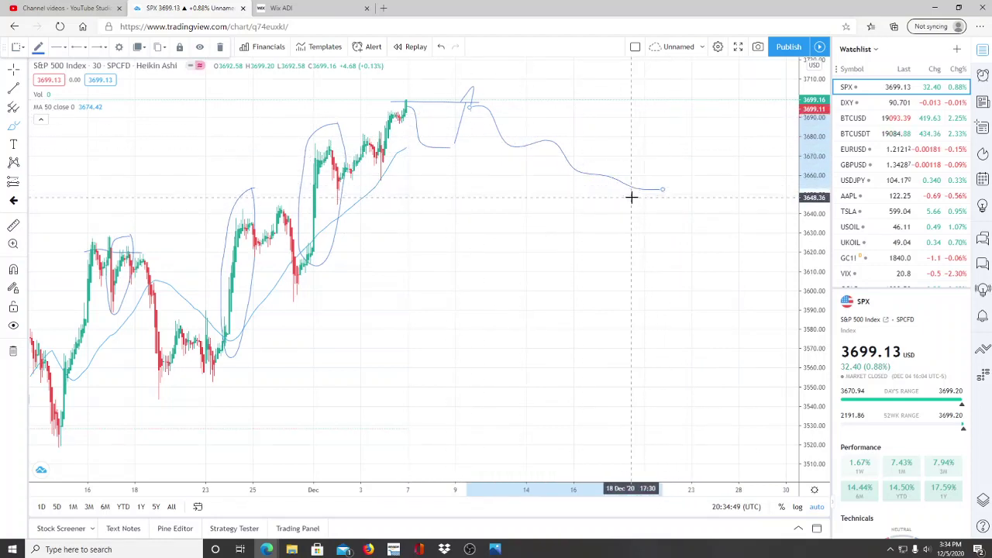
pyautogui.click(441, 47)
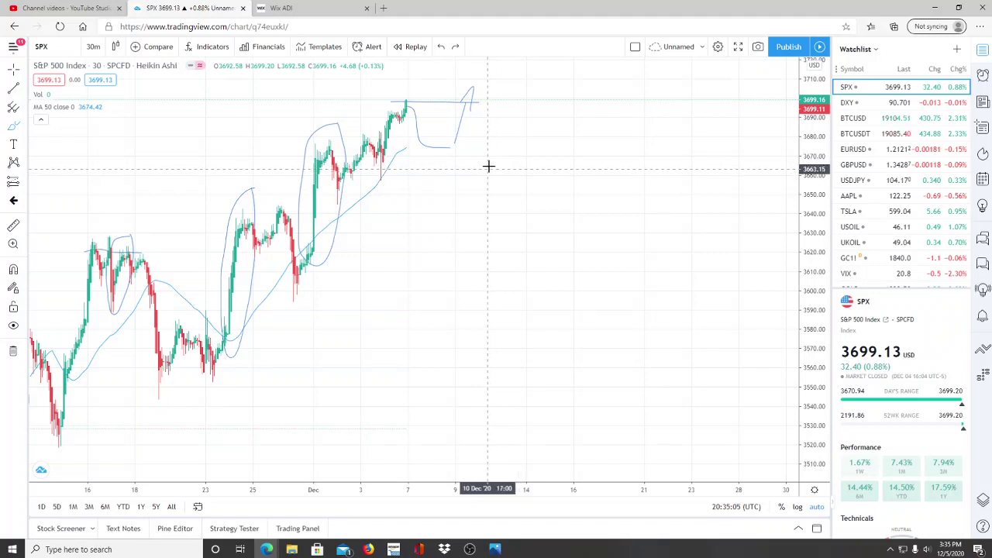
# - Sketch a sideways-then-rising freehand path into late December, then trace the earlier rally
pyautogui.moveTo(463, 111)
pyautogui.mouseDown()
pyautogui.moveTo(571, 113)
pyautogui.moveTo(637, 70)
pyautogui.mouseUp()
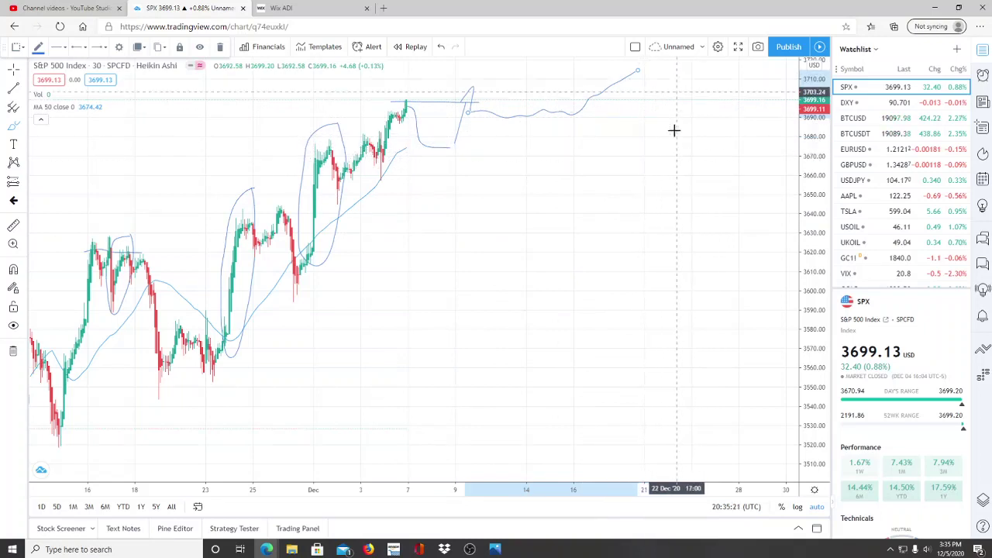
pyautogui.scroll(-3, 481, 194)
pyautogui.moveTo(390, 246)
pyautogui.mouseDown()
pyautogui.moveTo(532, 193)
pyautogui.moveTo(659, 109)
pyautogui.moveTo(640, 109)
pyautogui.moveTo(665, 146)
pyautogui.mouseUp()
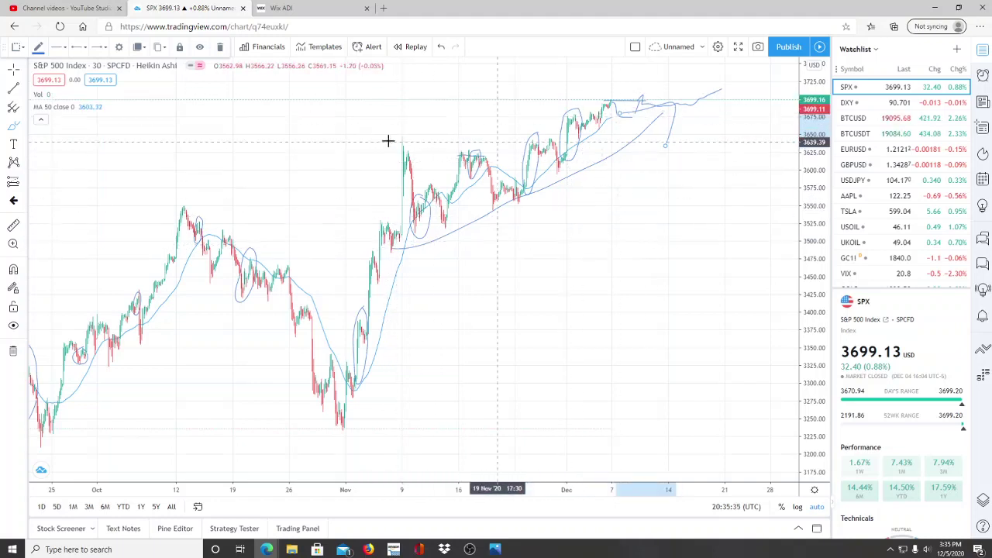
# - Undo the last forecast stroke, zoom into recent candles, and glance at the repo schedule screenshot
pyautogui.click(441, 47)
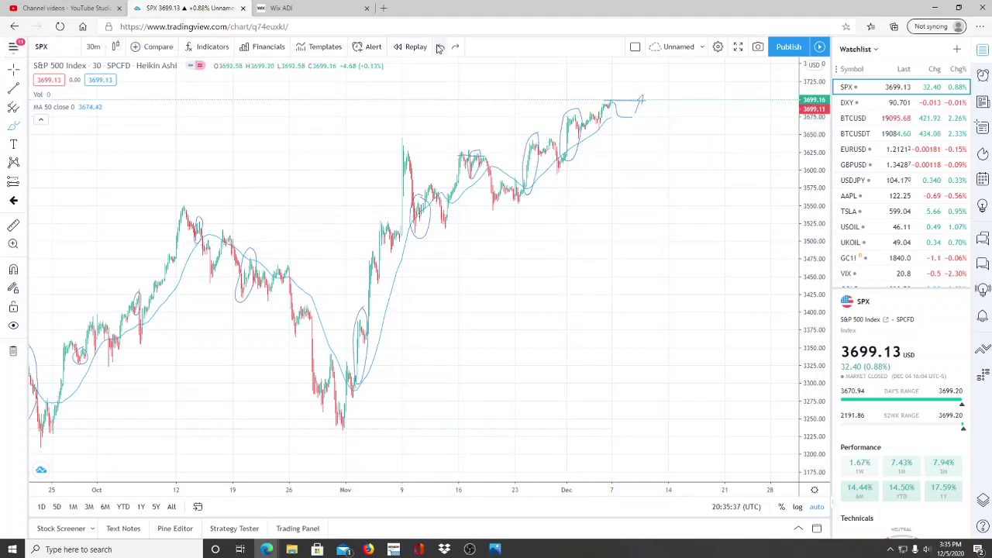
pyautogui.scroll(5, 438, 203)
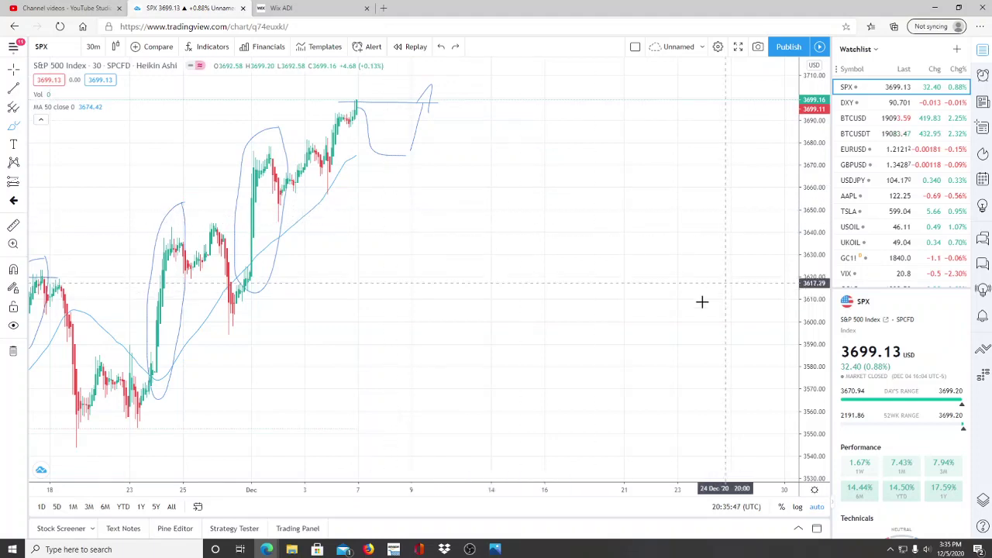
pyautogui.click(495, 549)
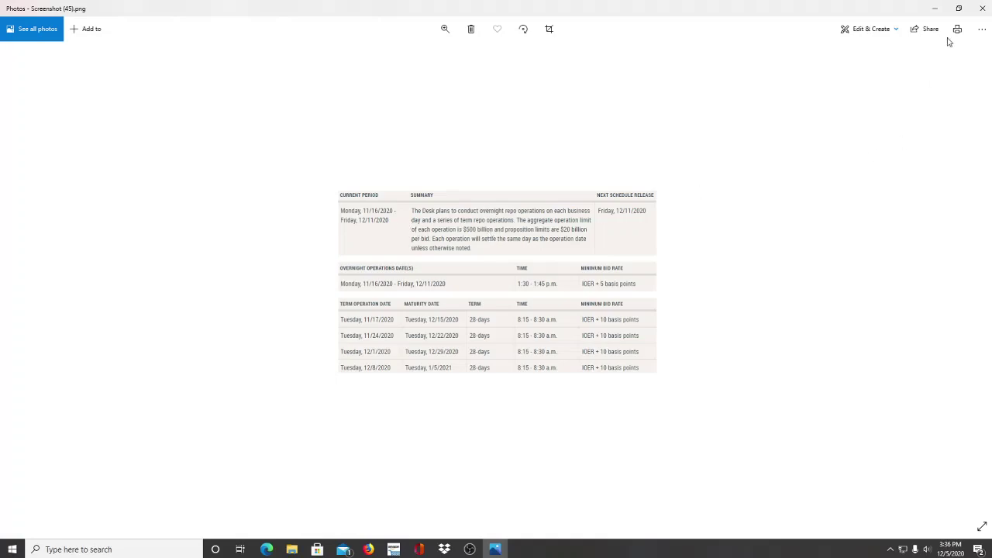
pyautogui.click(938, 9)
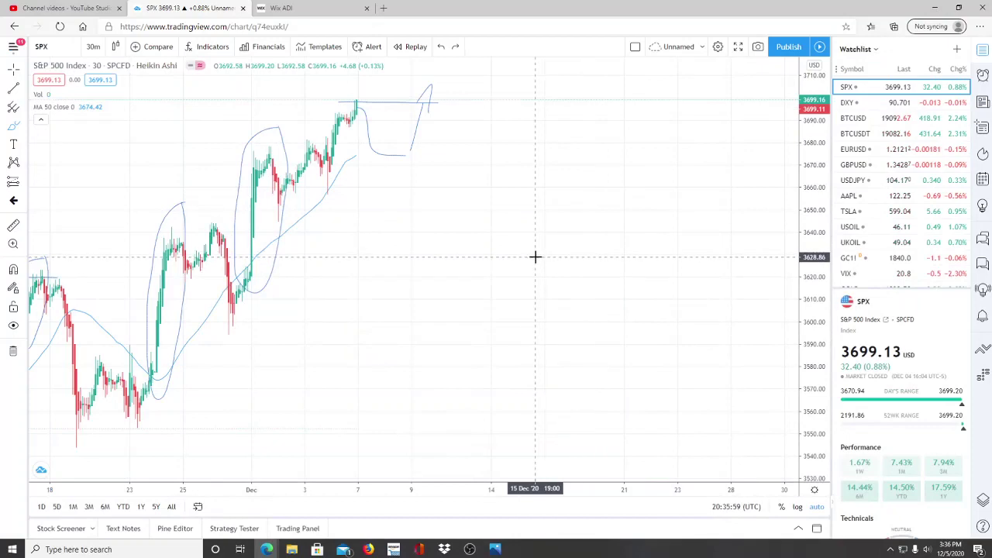
pyautogui.scroll(-2, 531, 258)
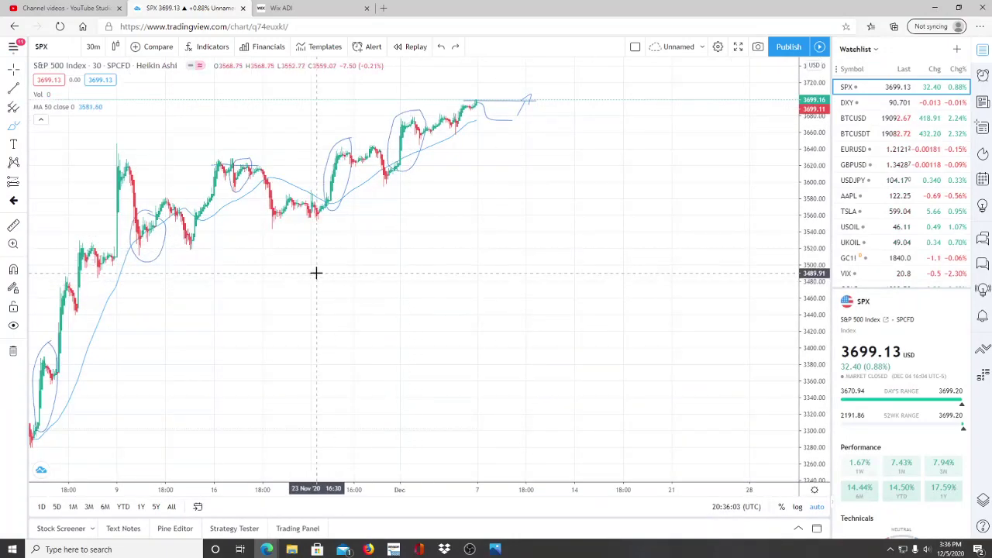
pyautogui.scroll(4, 318, 271)
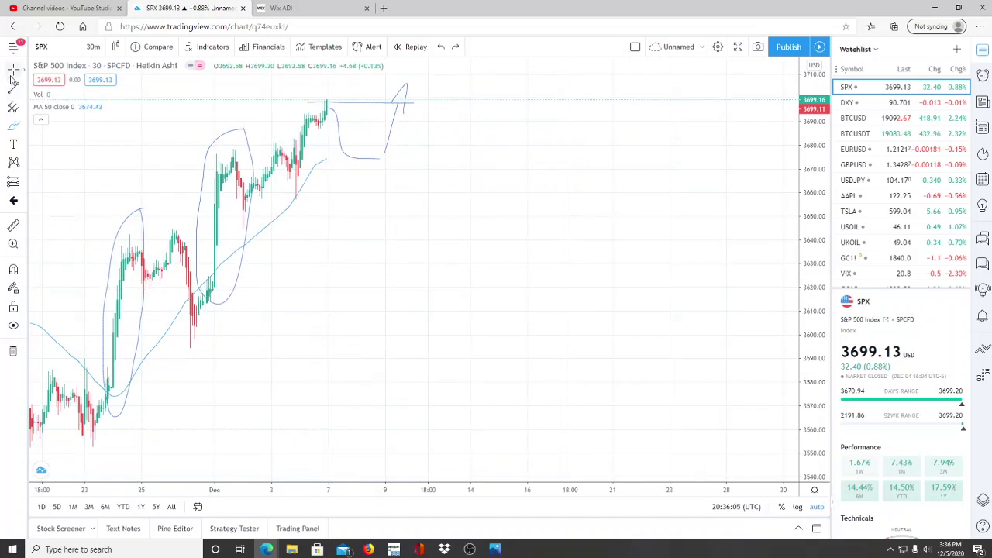
pyautogui.hscroll(-5, 594, 271)
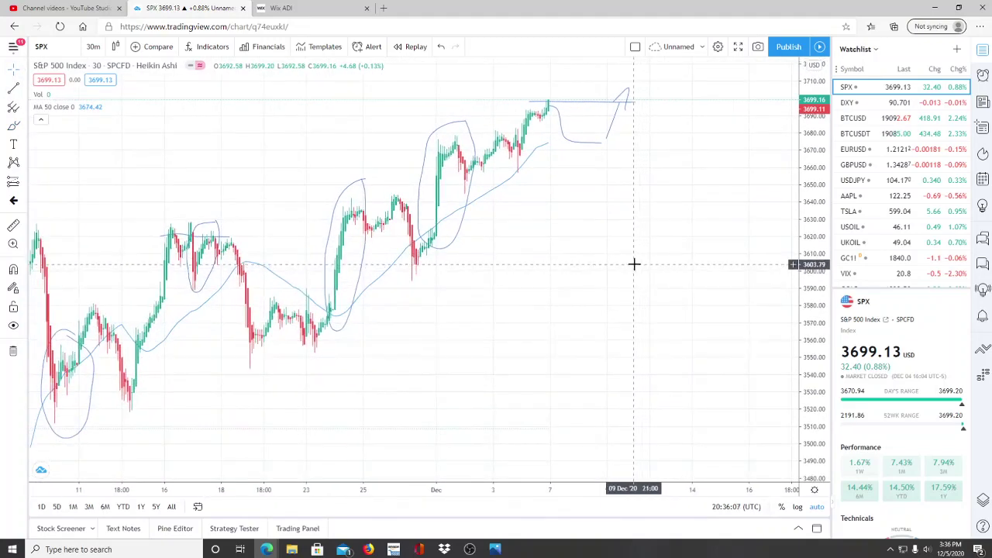
pyautogui.scroll(3, 702, 182)
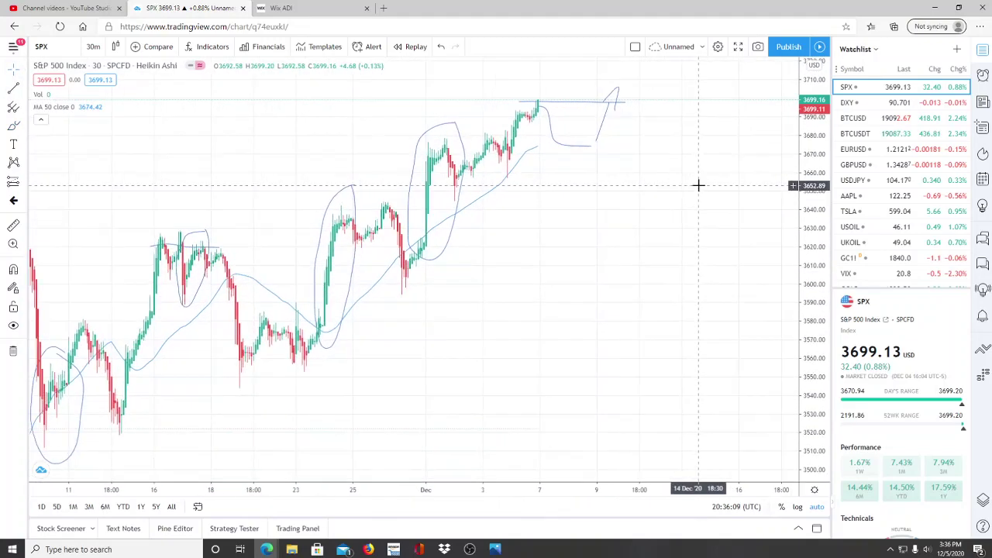
pyautogui.scroll(6, 374, 213)
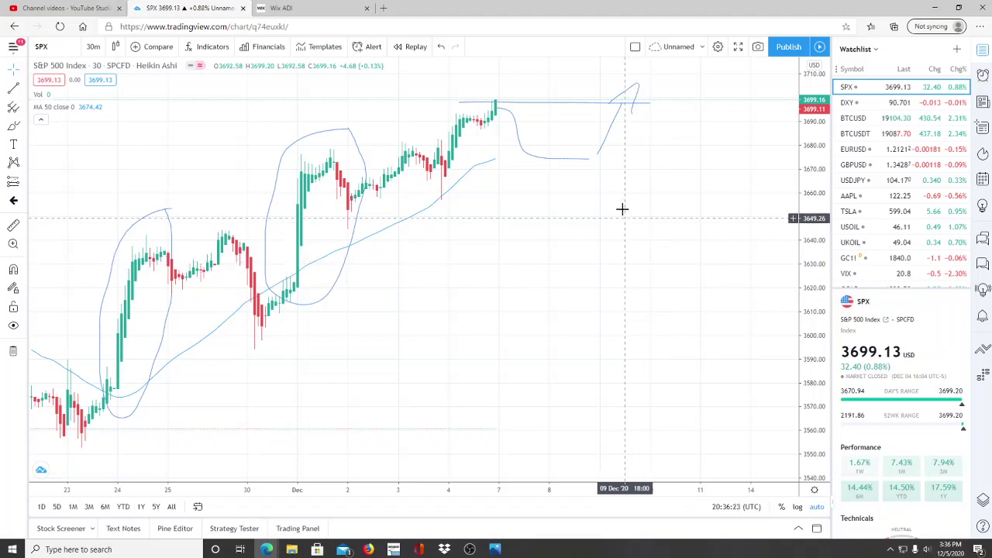
pyautogui.scroll(-5, 622, 210)
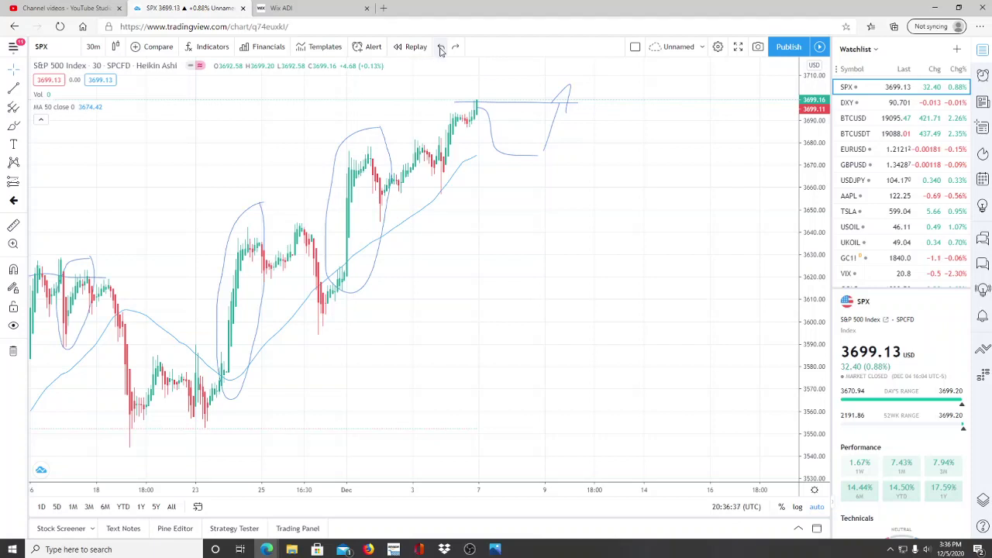
# - Remove the old forecast sketch, then try and discard a dip-then-rally Brush stroke
pyautogui.click(440, 49)
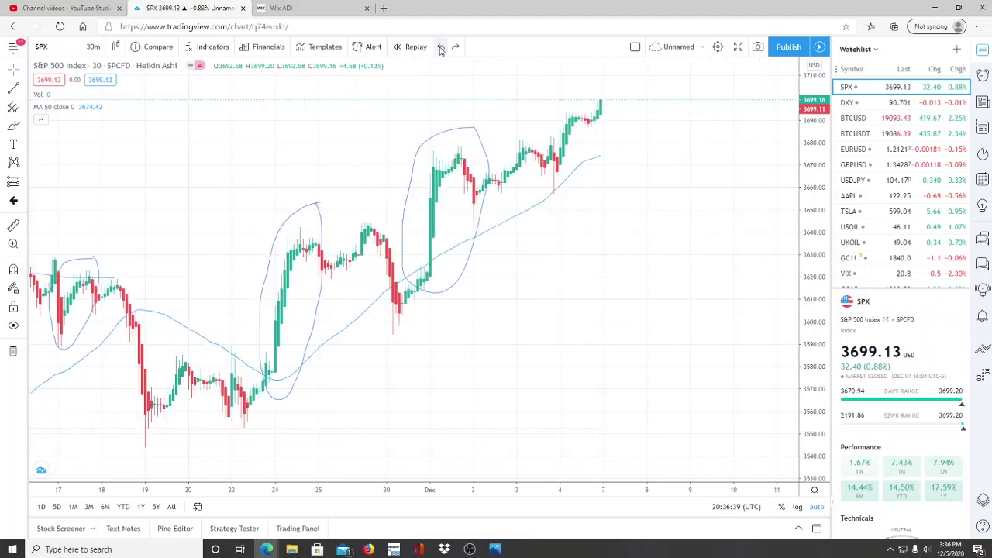
pyautogui.click(440, 49)
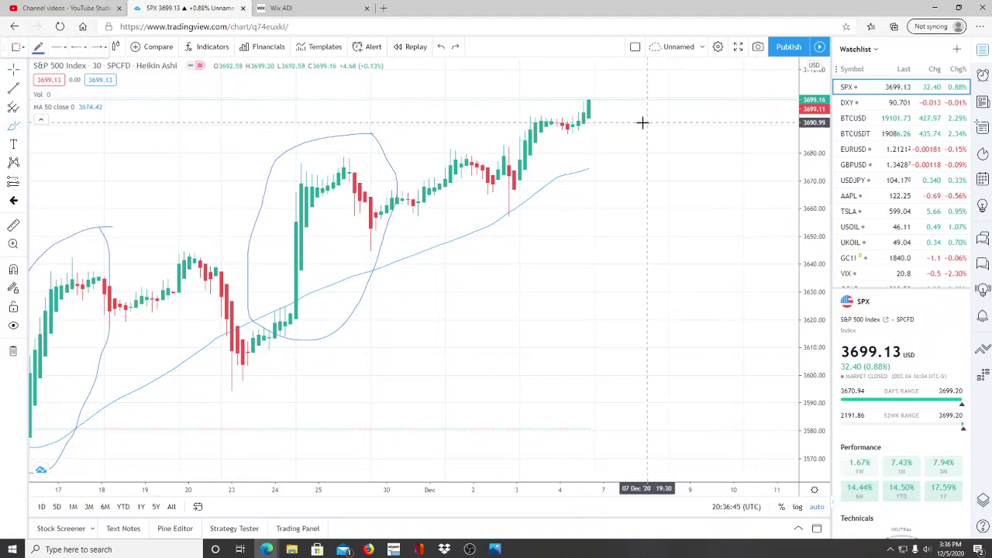
pyautogui.click(600, 113)
pyautogui.moveTo(606, 121)
pyautogui.mouseDown()
pyautogui.moveTo(658, 166)
pyautogui.moveTo(689, 168)
pyautogui.moveTo(748, 83)
pyautogui.moveTo(795, 112)
pyautogui.moveTo(569, 106)
pyautogui.mouseUp()
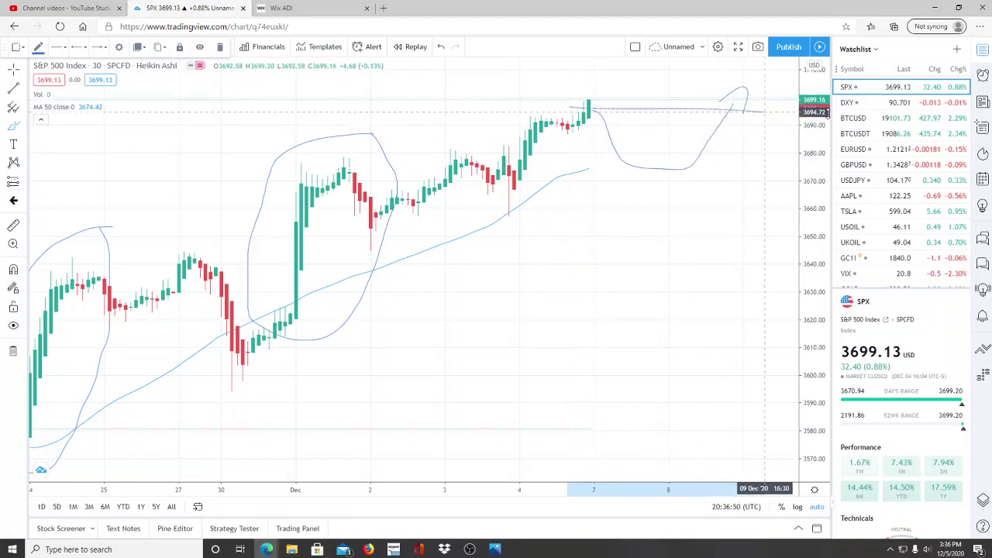
pyautogui.click(441, 47)
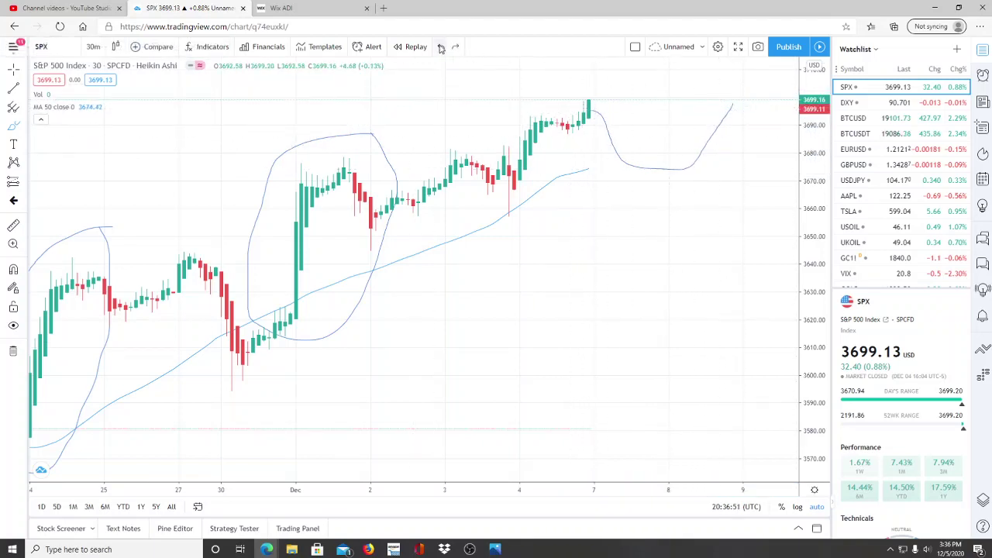
pyautogui.click(441, 46)
# - Draw a forecast rising above 3700, then replace its descending part with a flat line near 3,708
pyautogui.moveTo(593, 116)
pyautogui.mouseDown()
pyautogui.moveTo(624, 85)
pyautogui.moveTo(686, 72)
pyautogui.mouseUp()
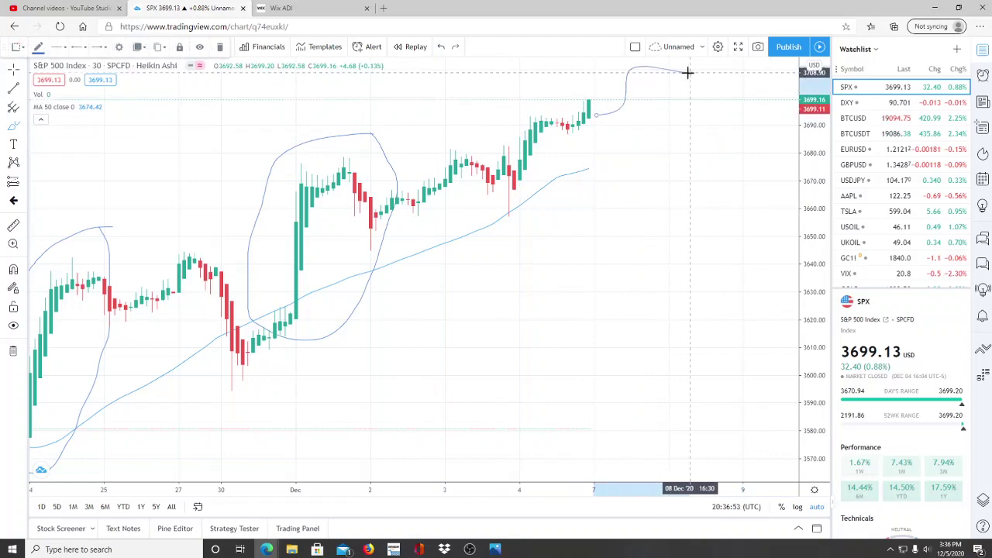
pyautogui.scroll(-2, 687, 85)
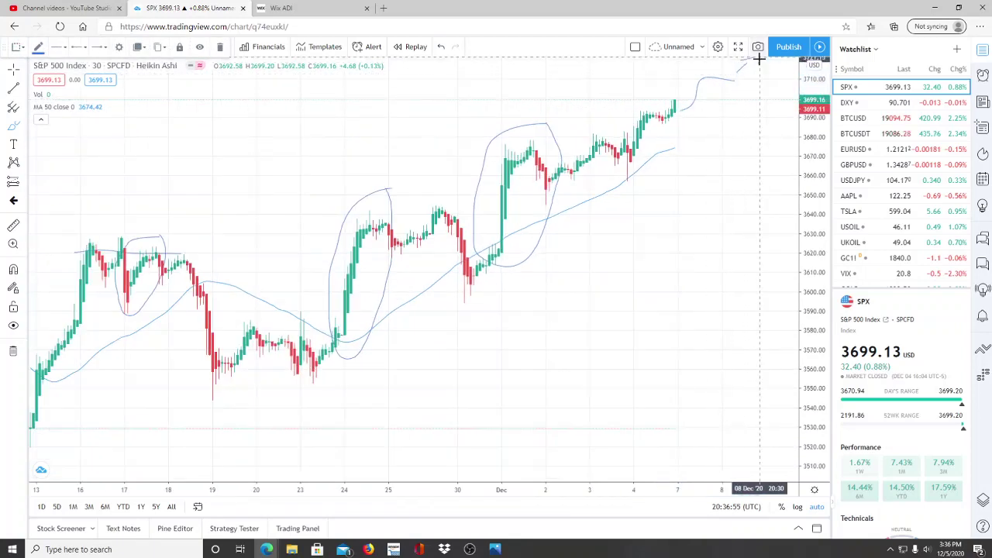
pyautogui.moveTo(759, 59); pyautogui.dragTo(777, 107)
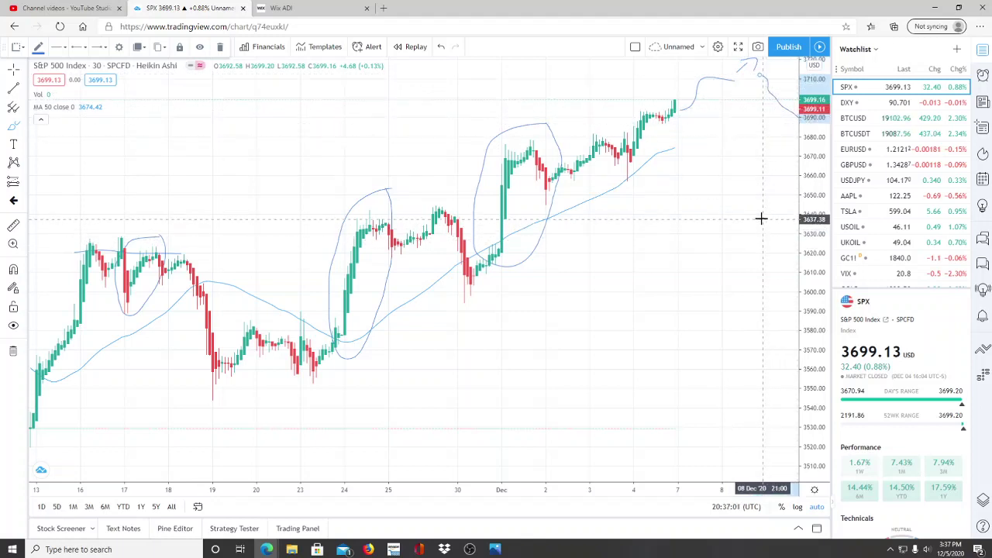
pyautogui.click(448, 459)
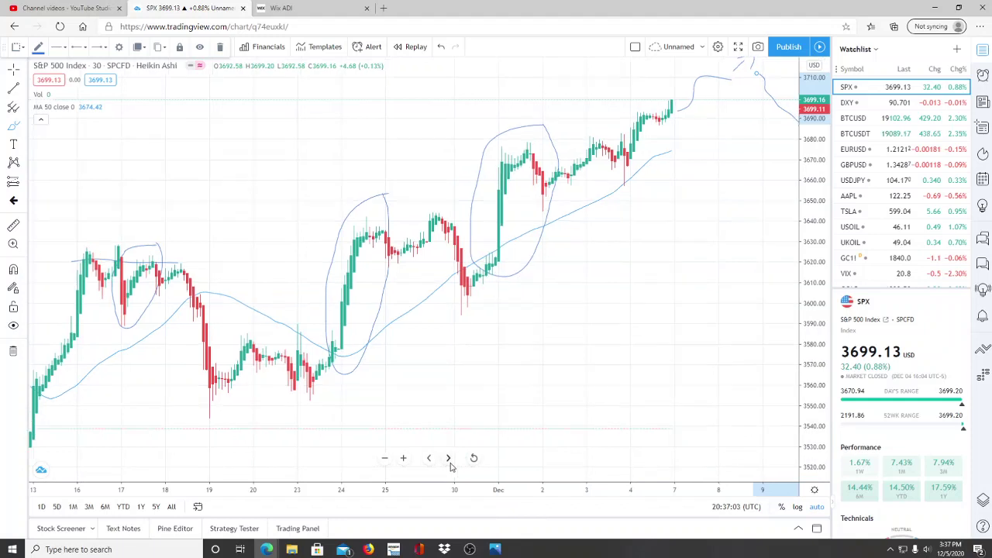
pyautogui.click(449, 459)
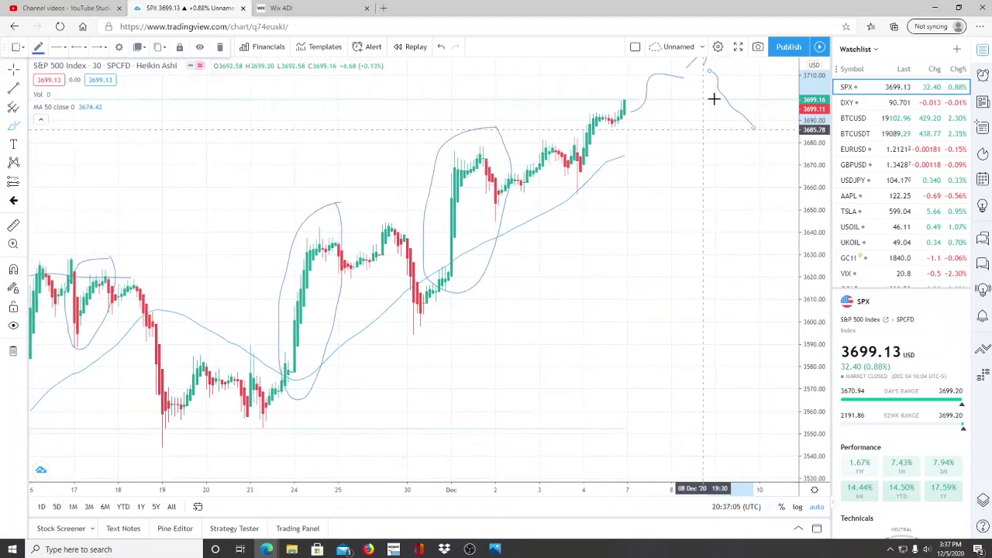
pyautogui.click(444, 49)
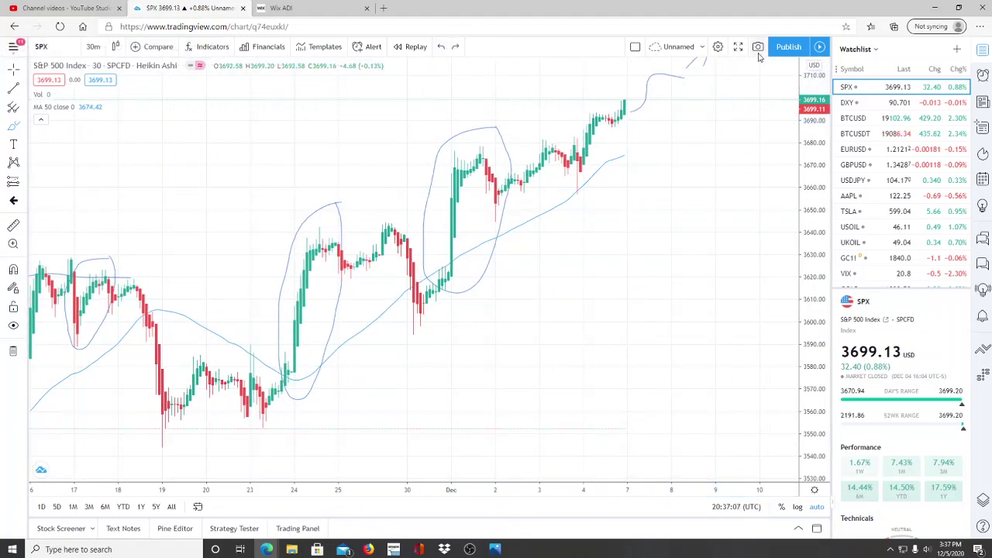
pyautogui.moveTo(709, 67); pyautogui.dragTo(791, 67)
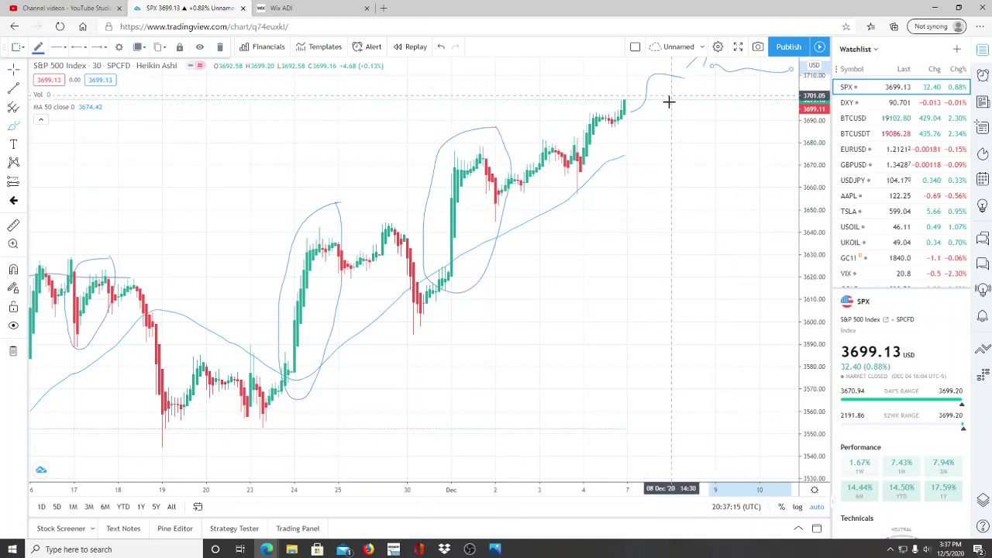
# - Undo the sideways forecast stroke near 3,708, leaving empty space after the 3,699 candle
pyautogui.click(443, 48)
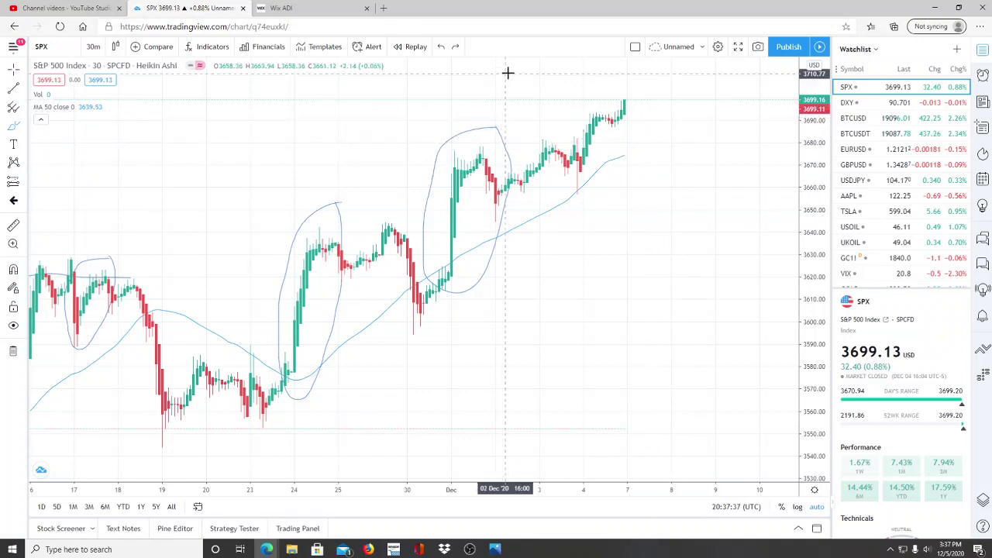
pyautogui.scroll(-2, 616, 201)
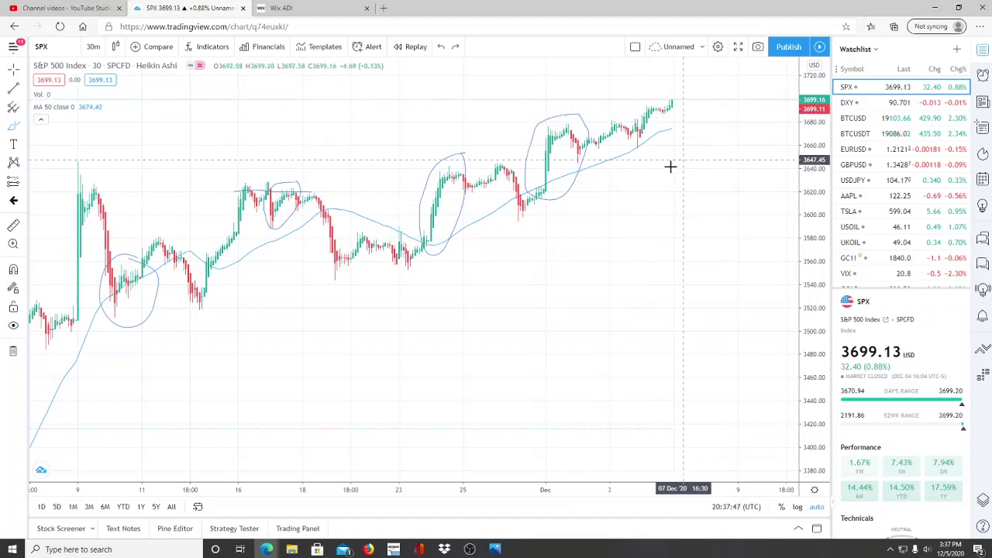
pyautogui.scroll(-3, 656, 162)
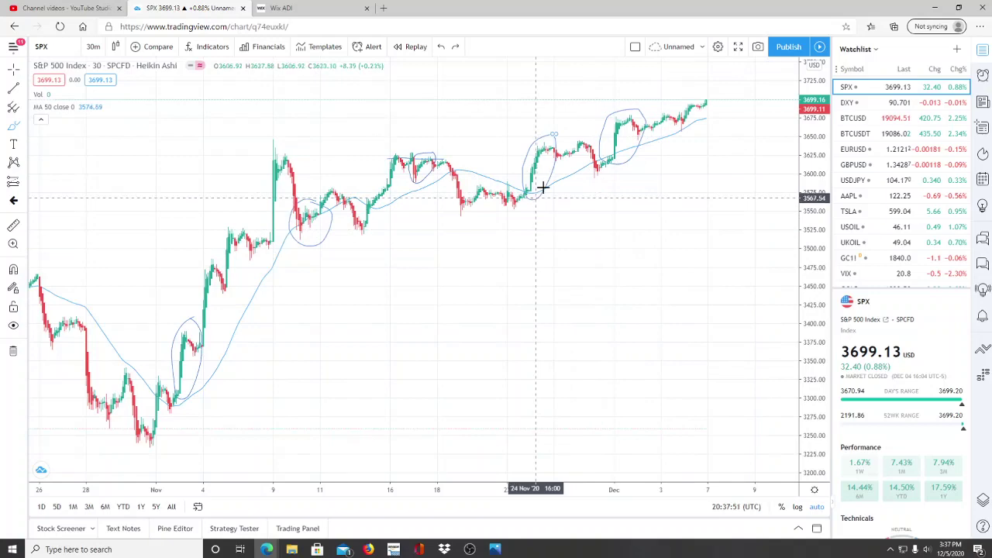
pyautogui.scroll(-3, 555, 166)
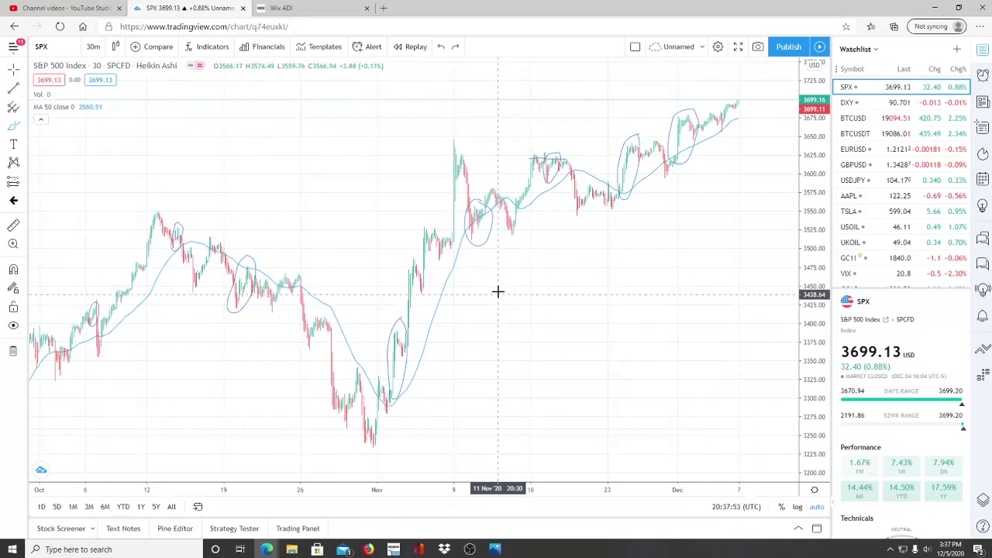
pyautogui.scroll(5, 487, 289)
pyautogui.scroll(3, 485, 289)
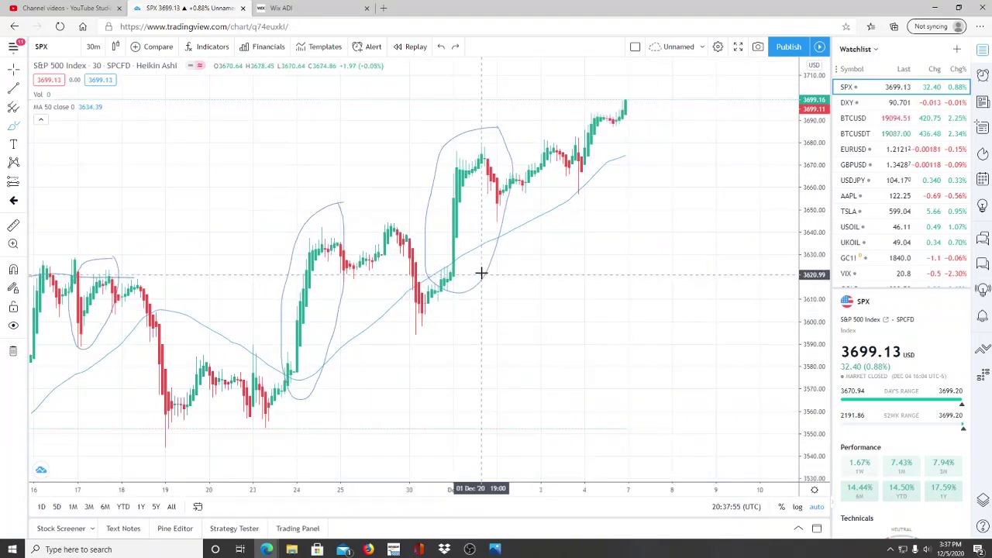